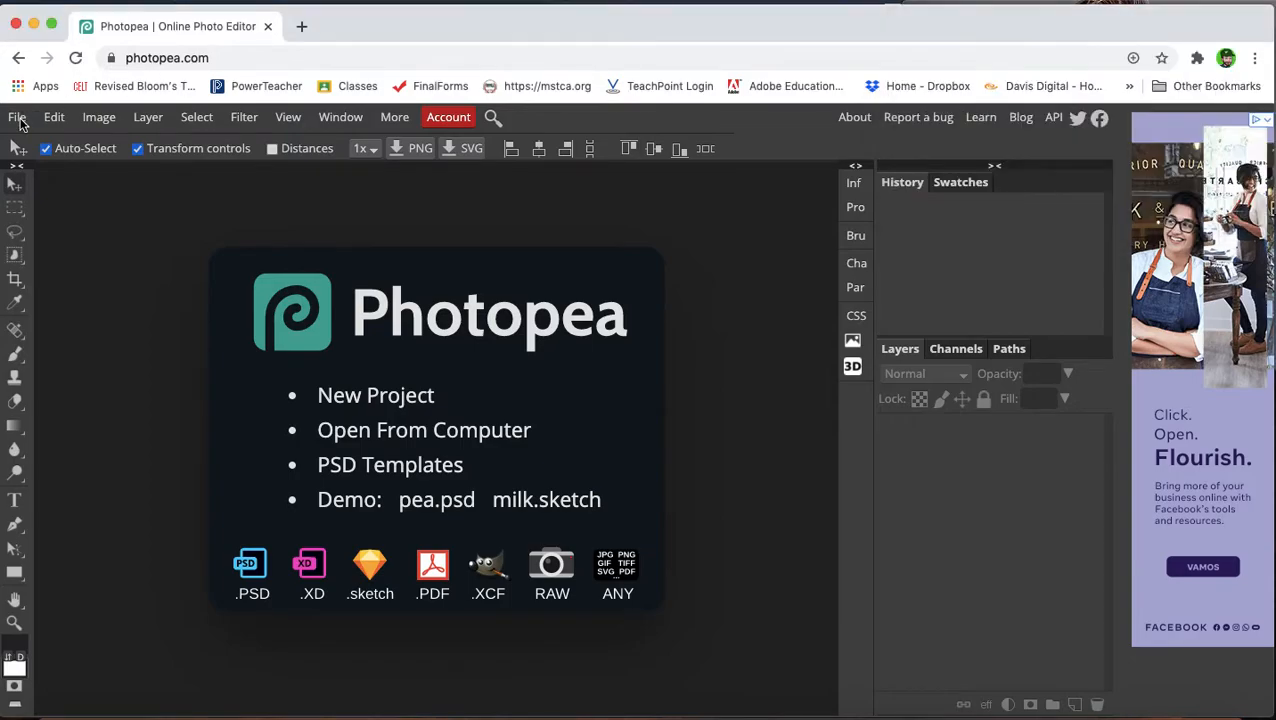
Step: Create a new project named FlagDesign1, 2000 px wide and 1200 px high, at 72 DPI with a white background
click(18, 120)
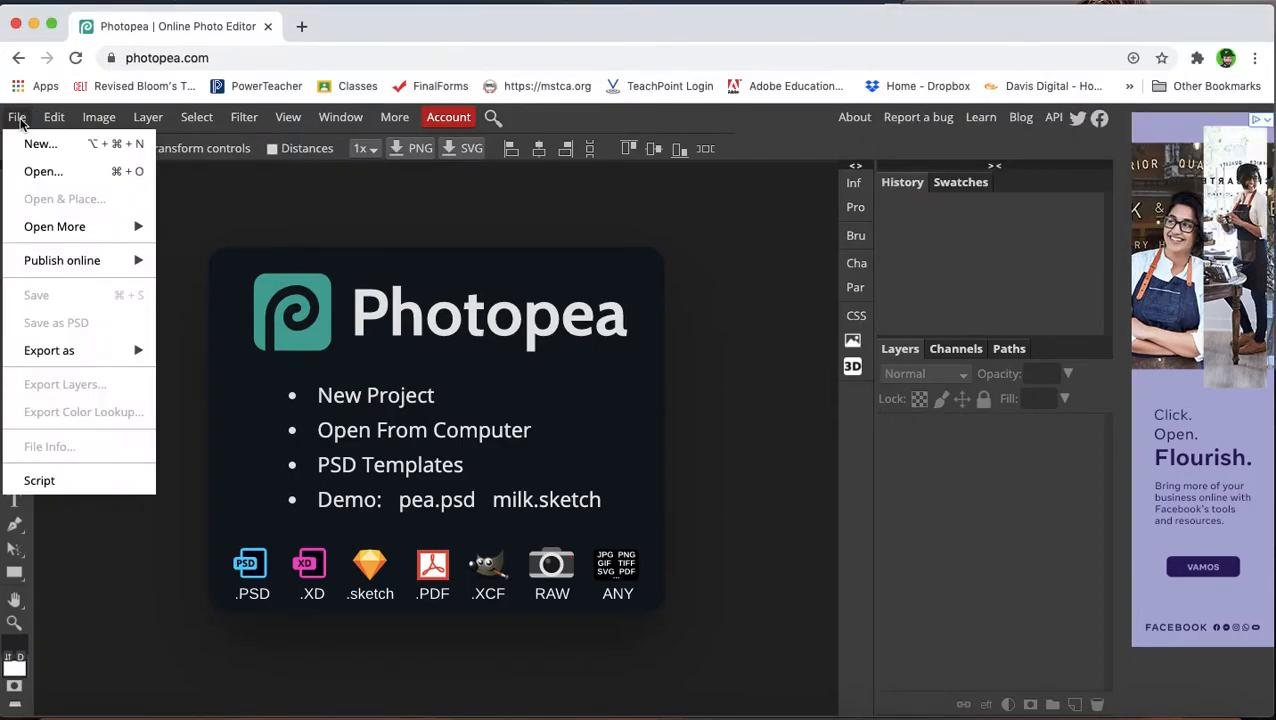
click(58, 156)
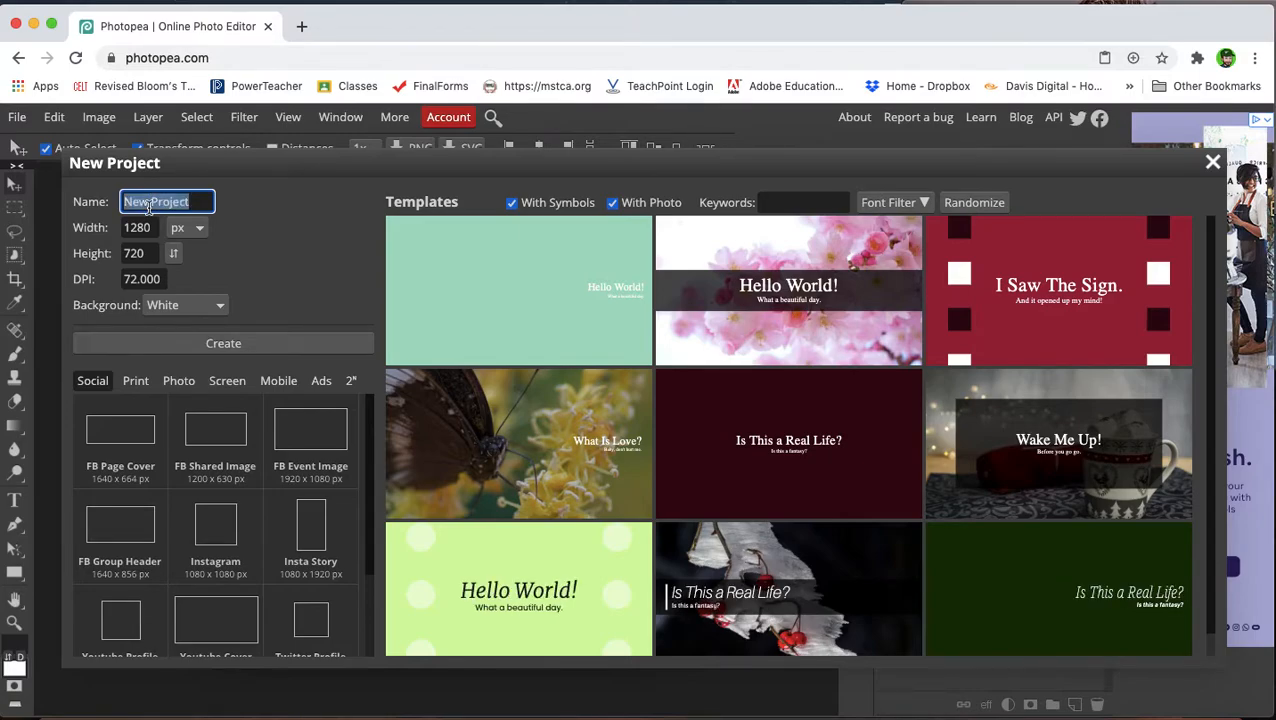
text(FlagDesign1)
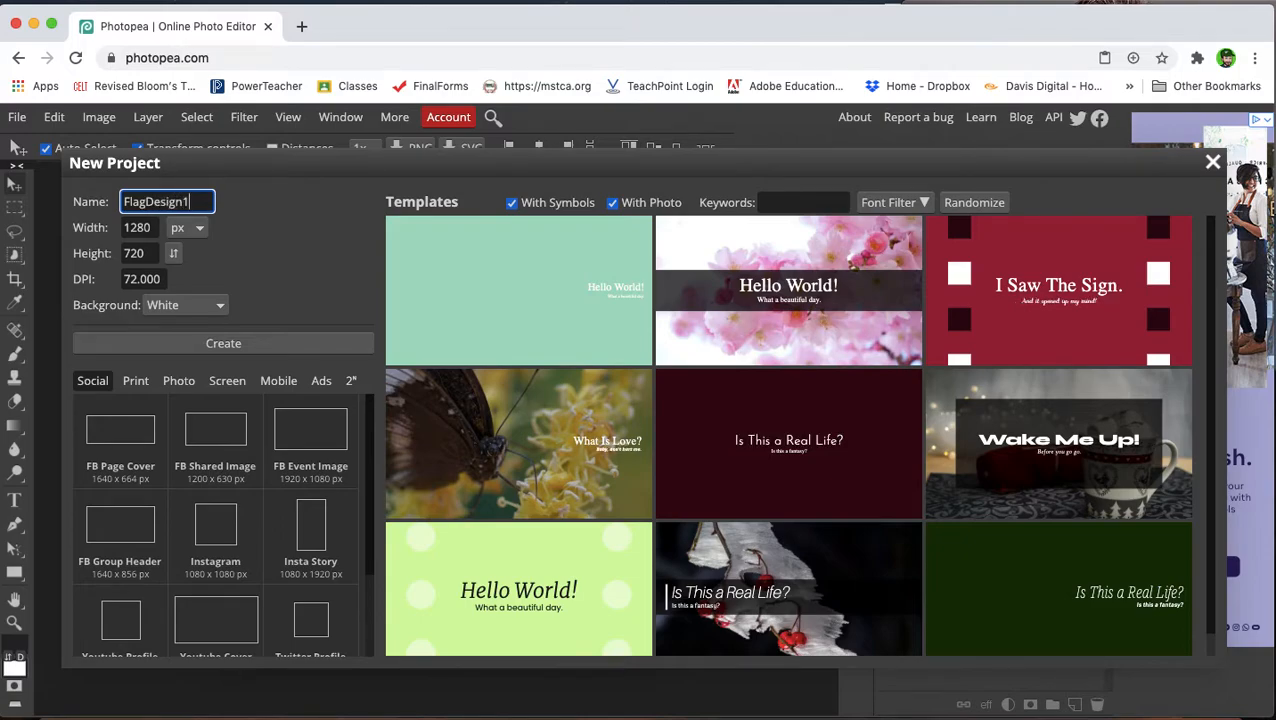
click(140, 229)
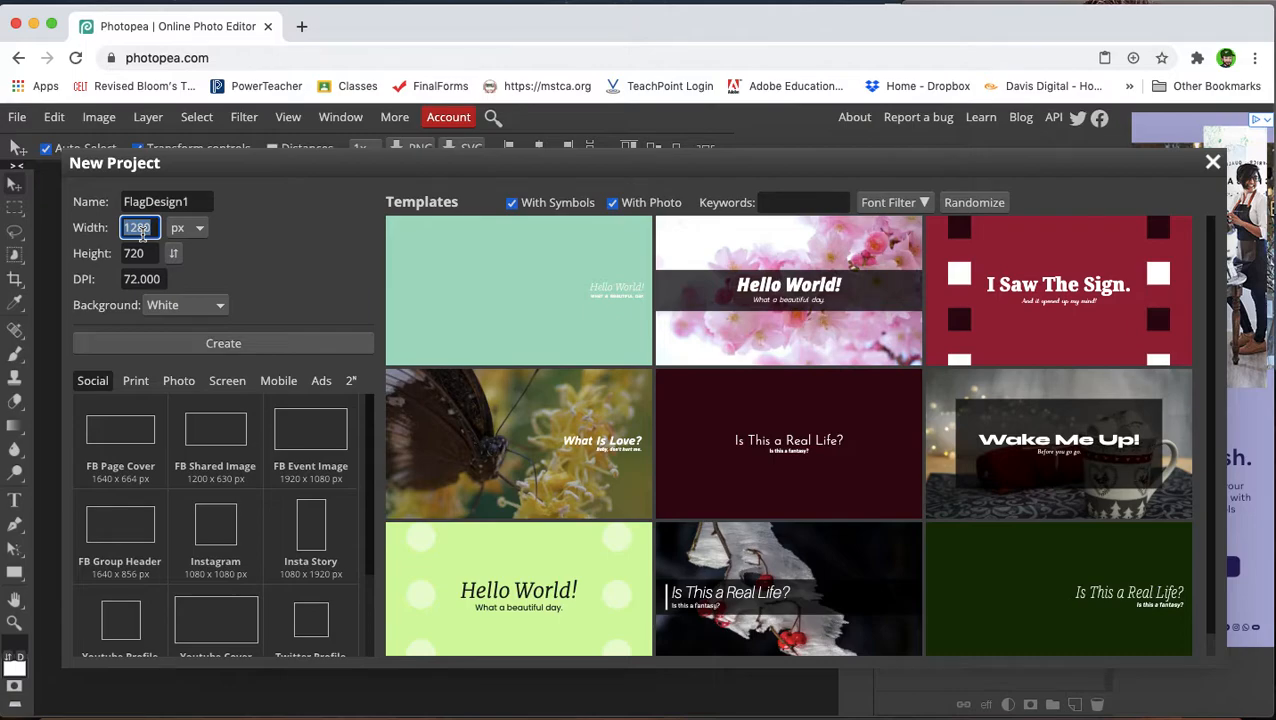
text(2000)
key(Tab)
text(12000)
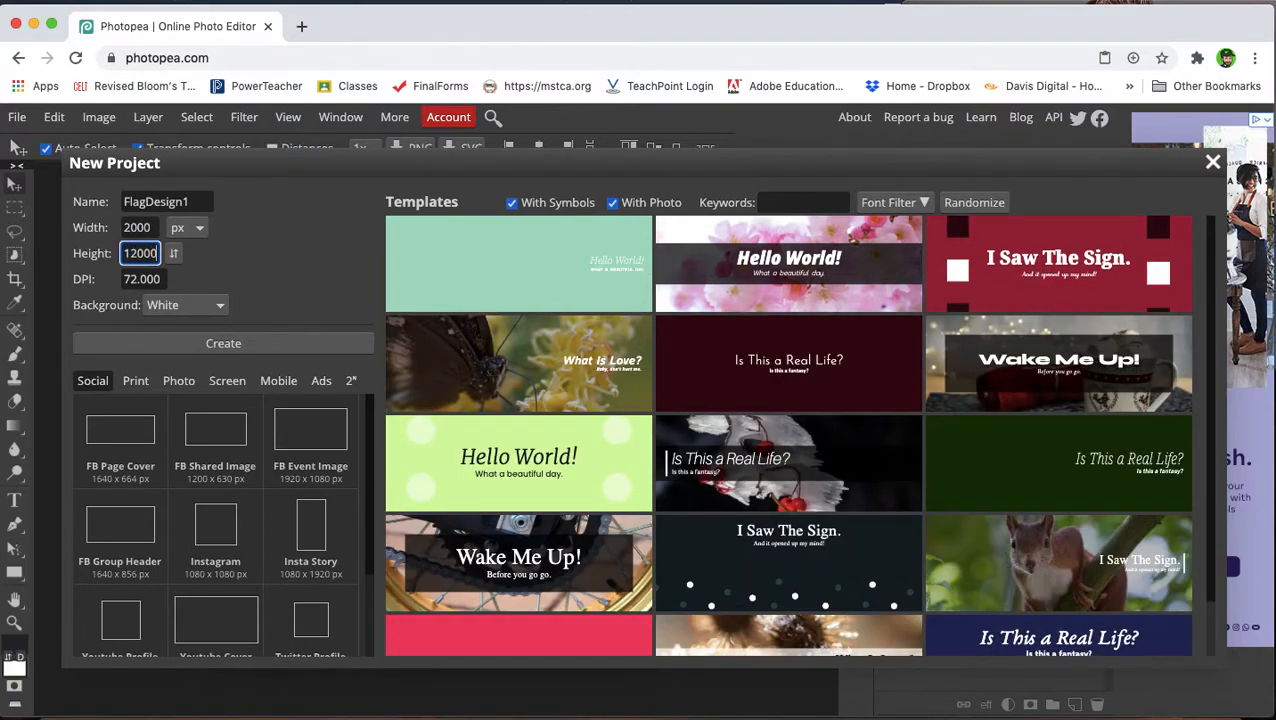
click(145, 280)
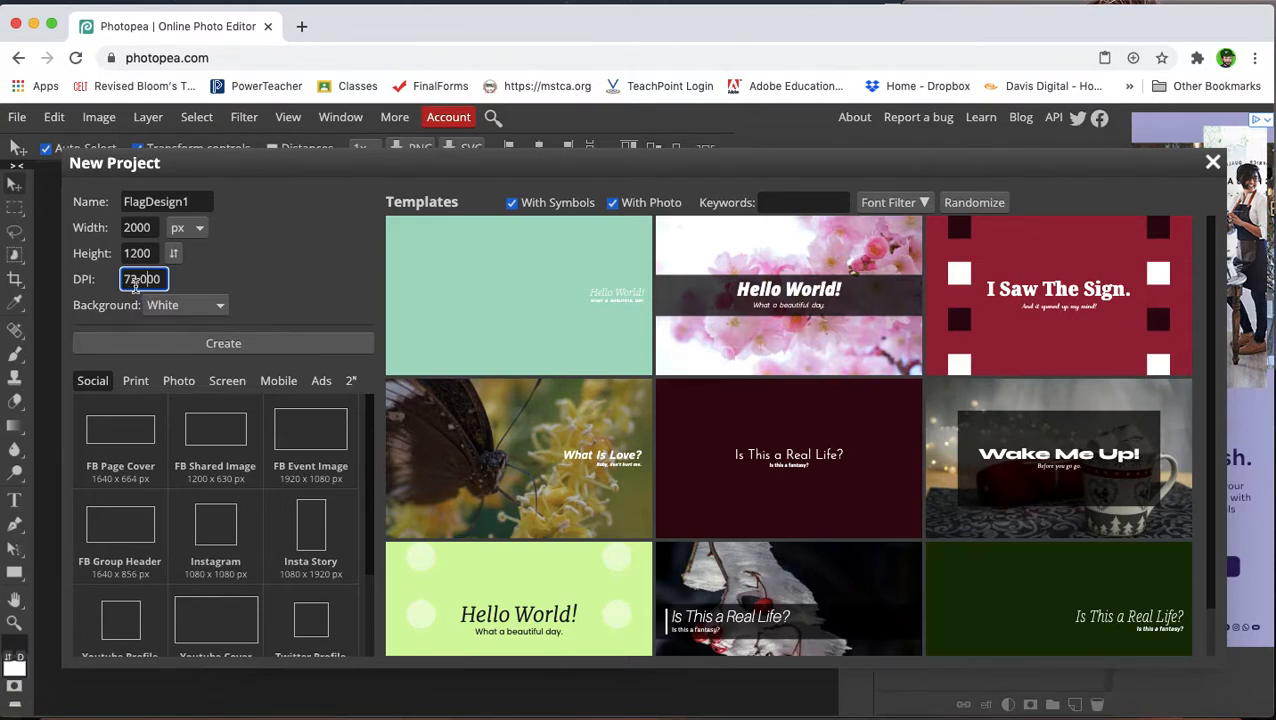
click(222, 345)
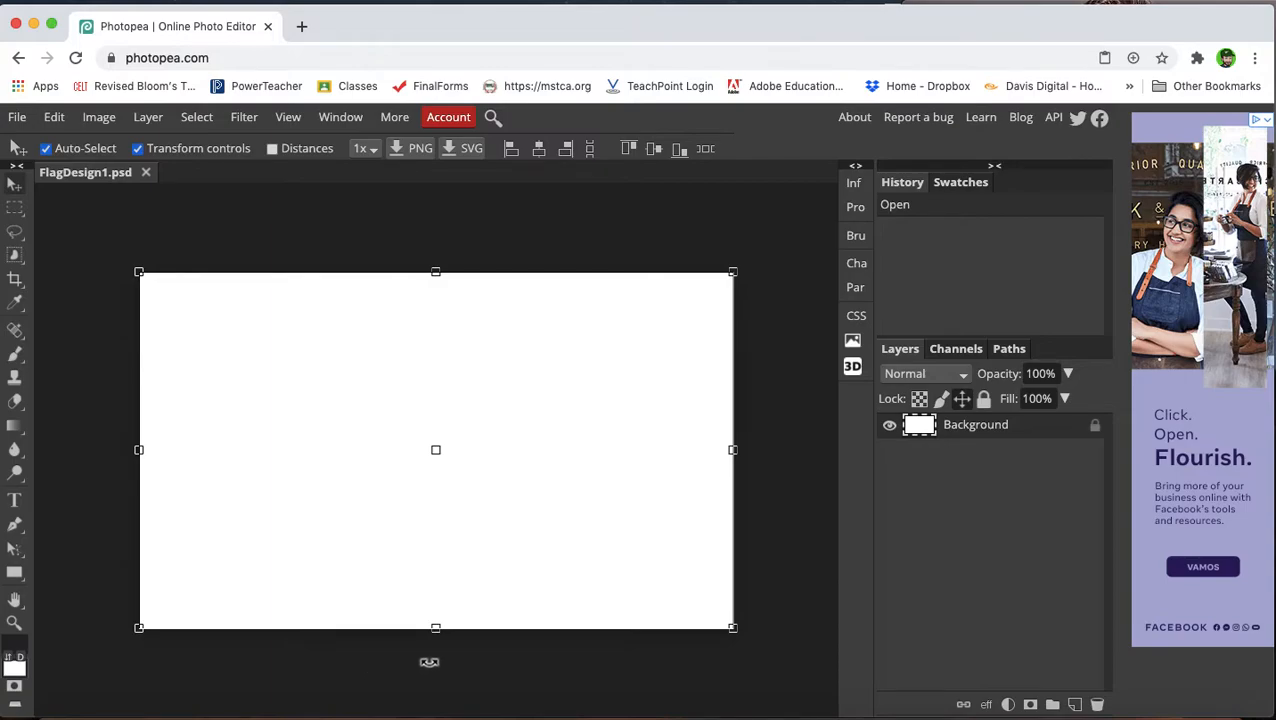
Step: Draw a rectangle shape that covers the entire canvas
click(16, 577)
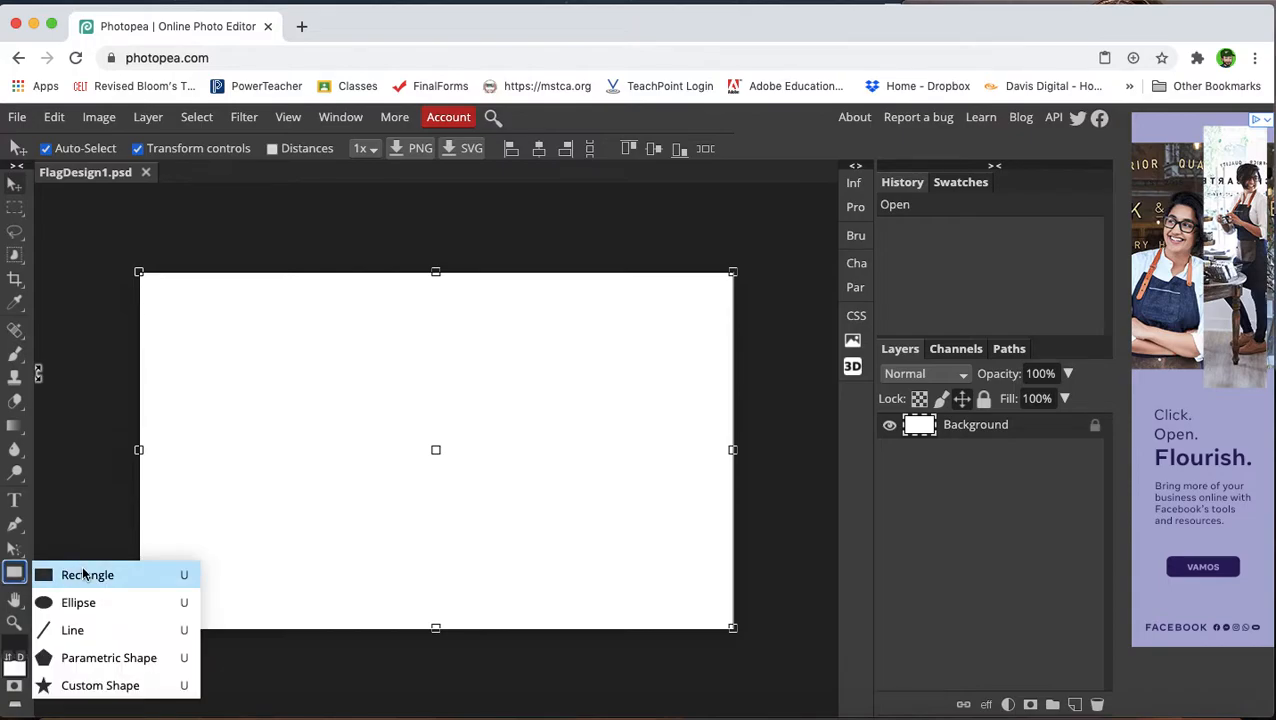
click(82, 579)
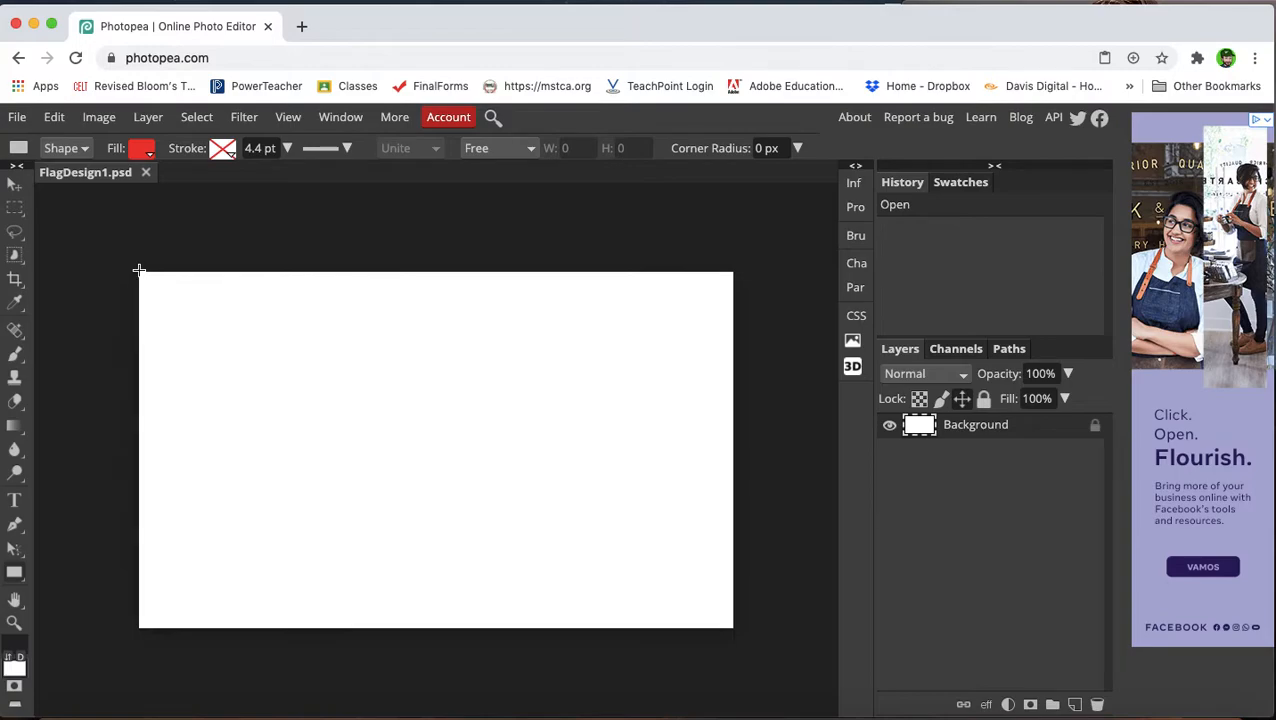
drag(139, 270, 735, 630)
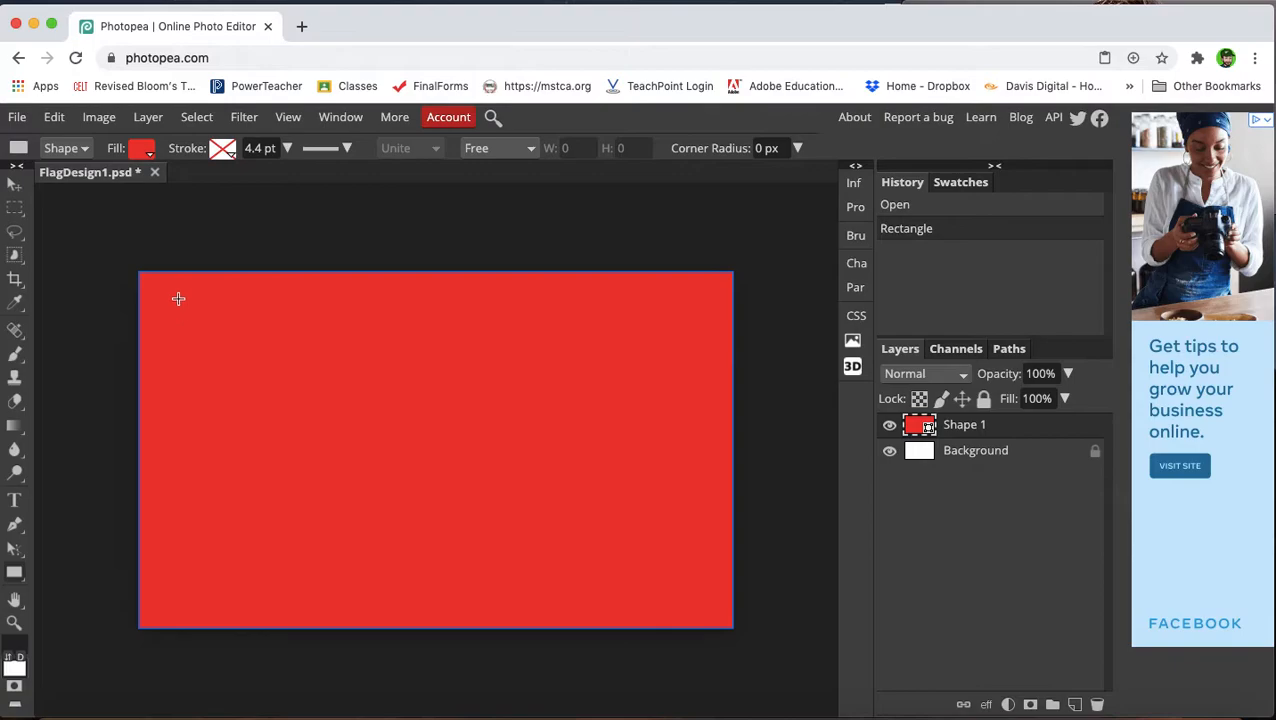
Step: Change the rectangle's fill to dark navy blue, hex 122968
click(143, 150)
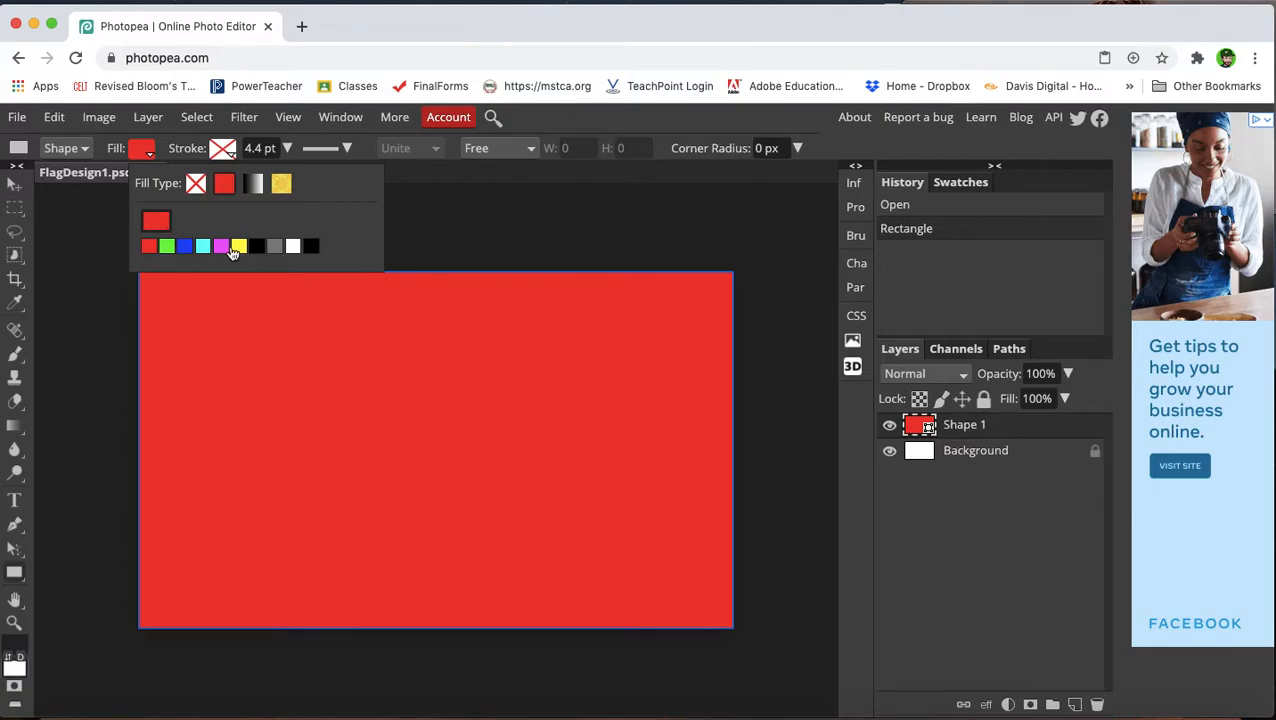
click(155, 228)
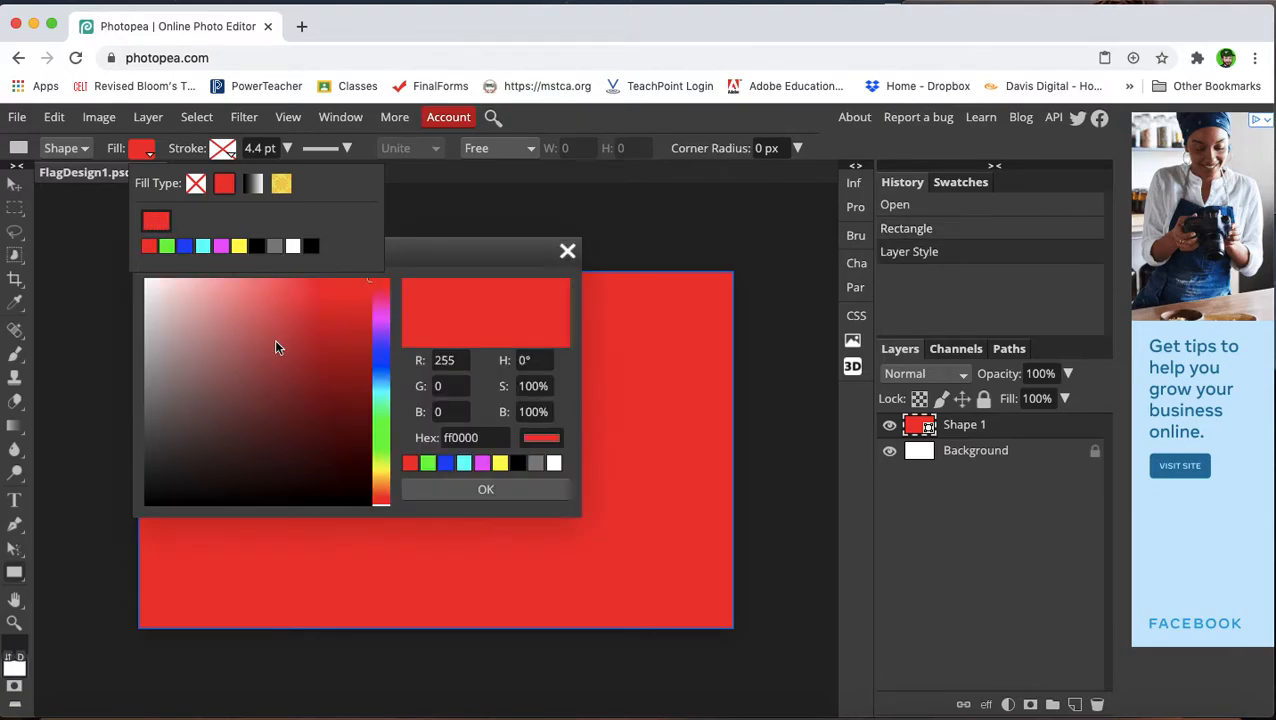
click(384, 363)
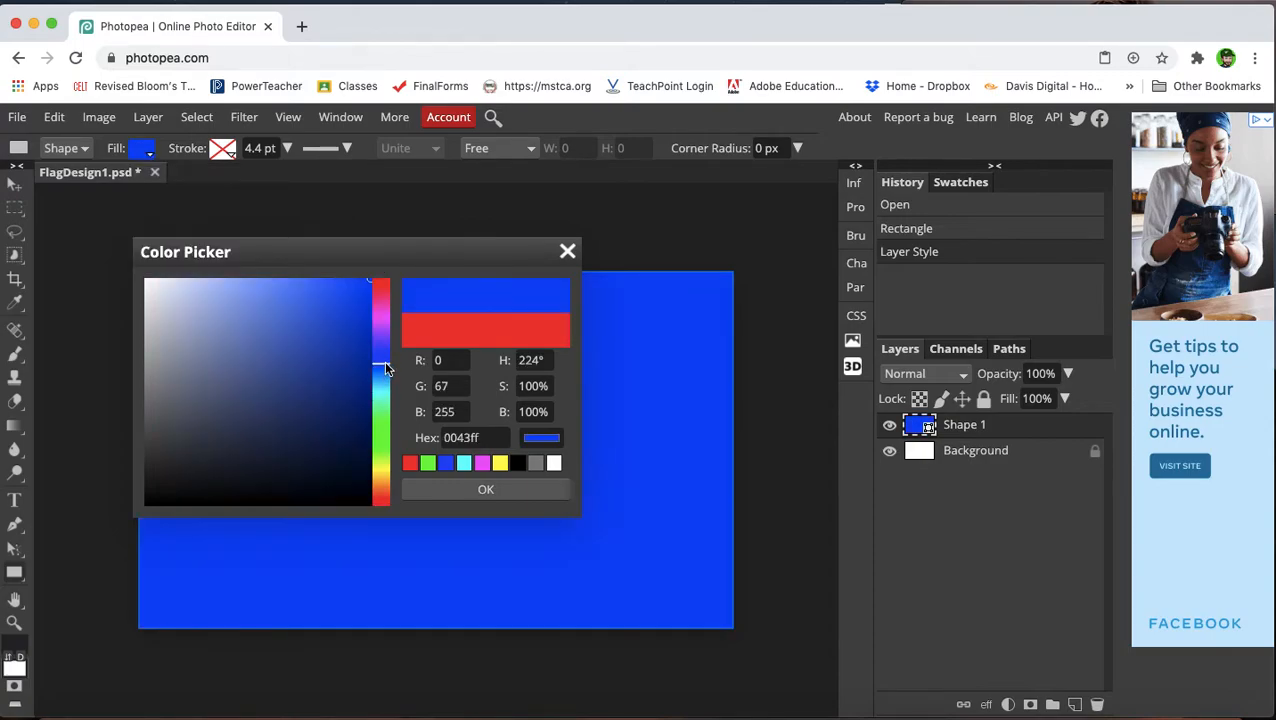
drag(350, 395, 333, 416)
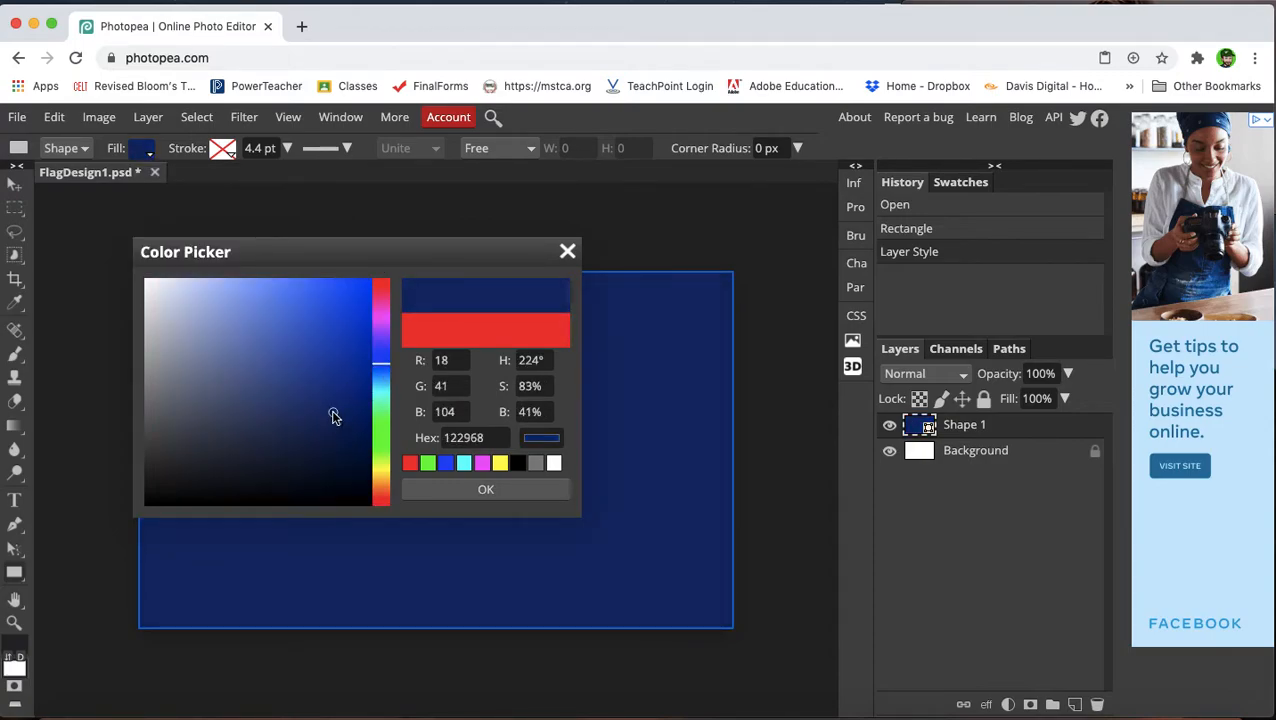
click(505, 488)
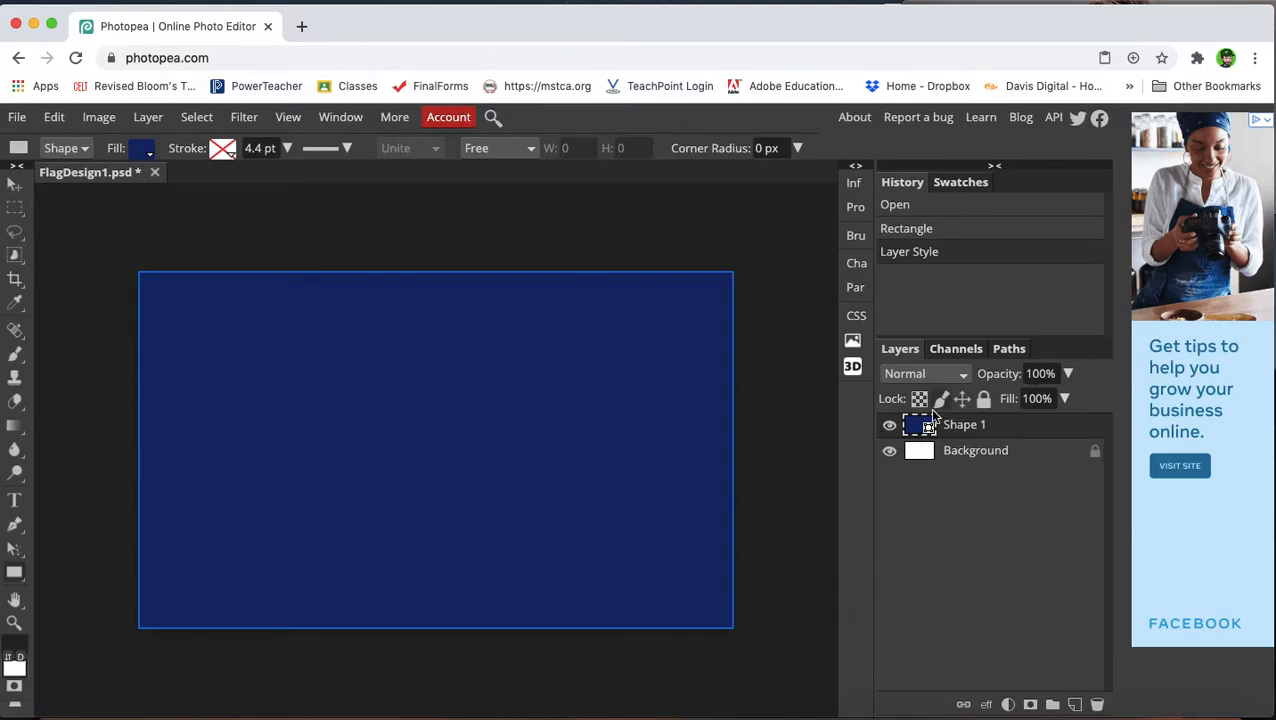
Step: Add a new layer and draw a large yellow five-pointed star on it with the Parametric Shape tool set to Star
click(1074, 705)
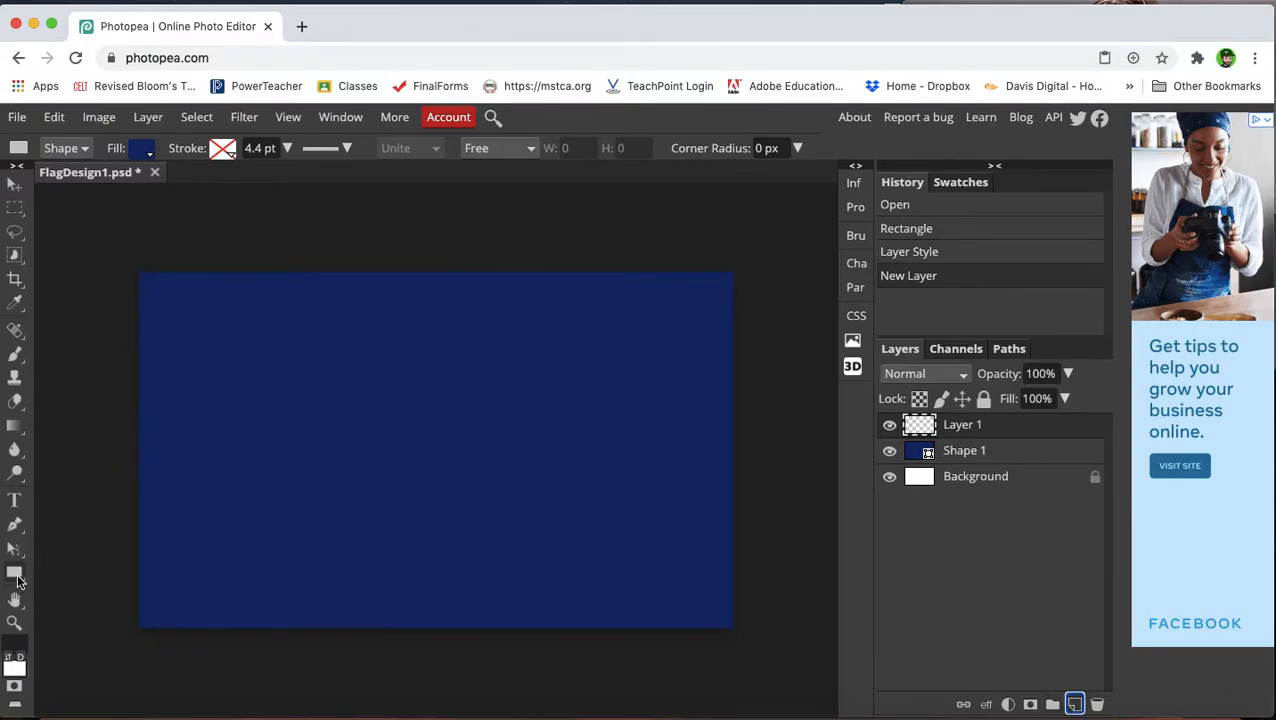
right_click(19, 582)
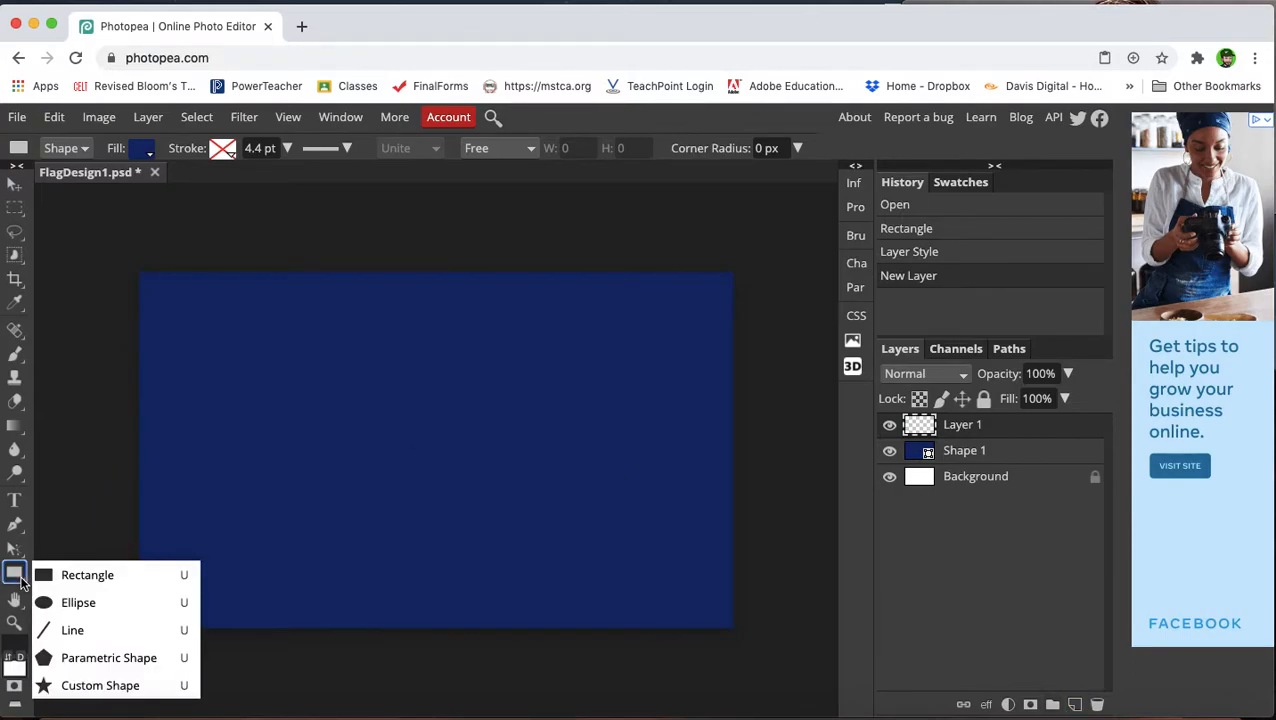
click(93, 660)
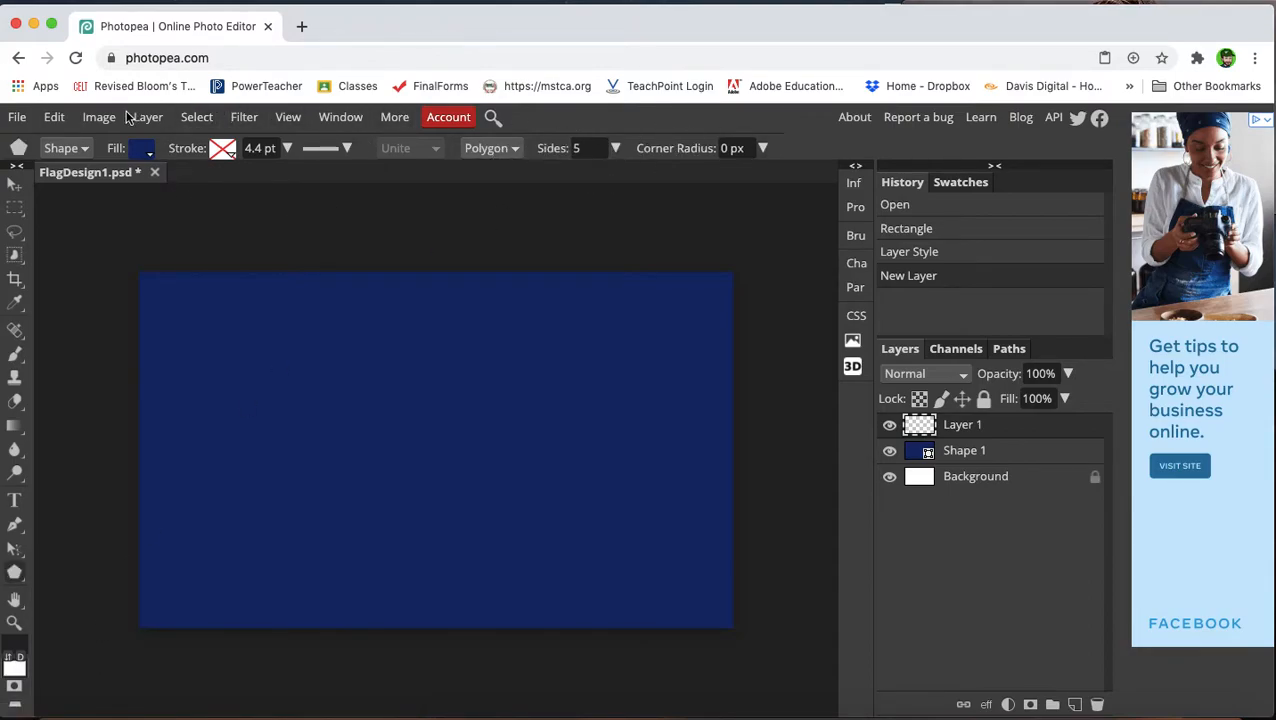
click(149, 158)
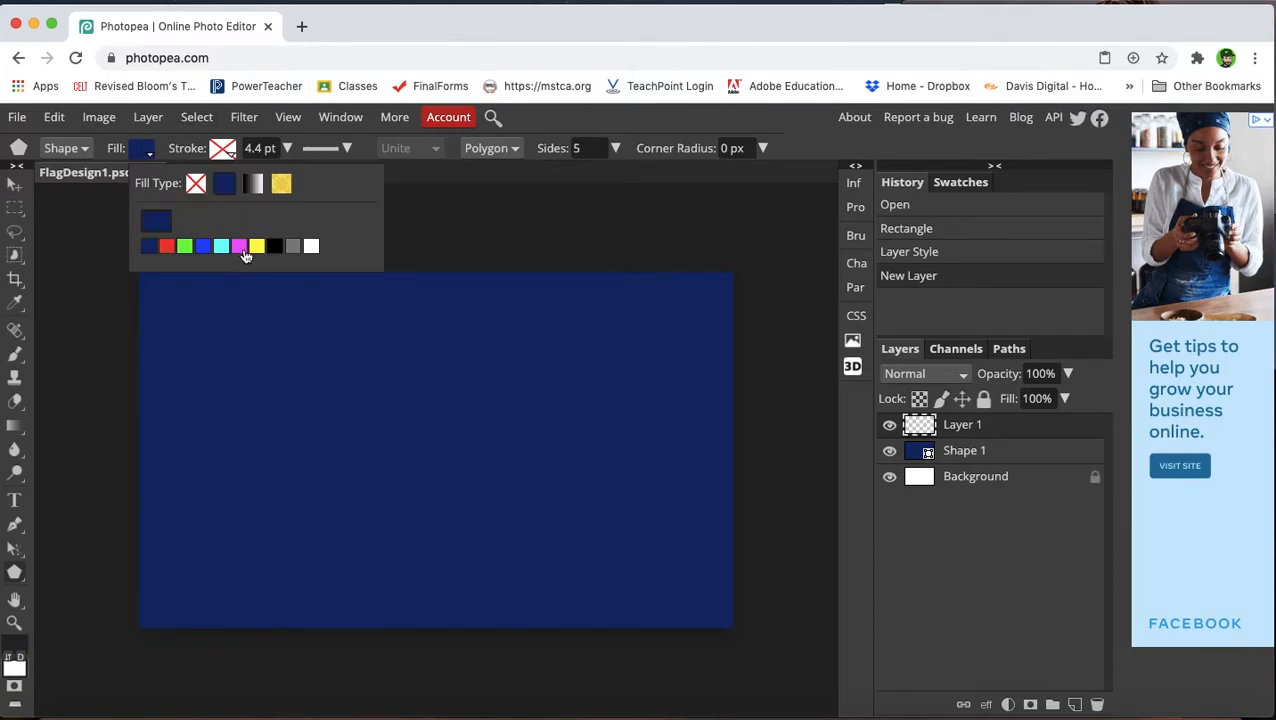
click(260, 247)
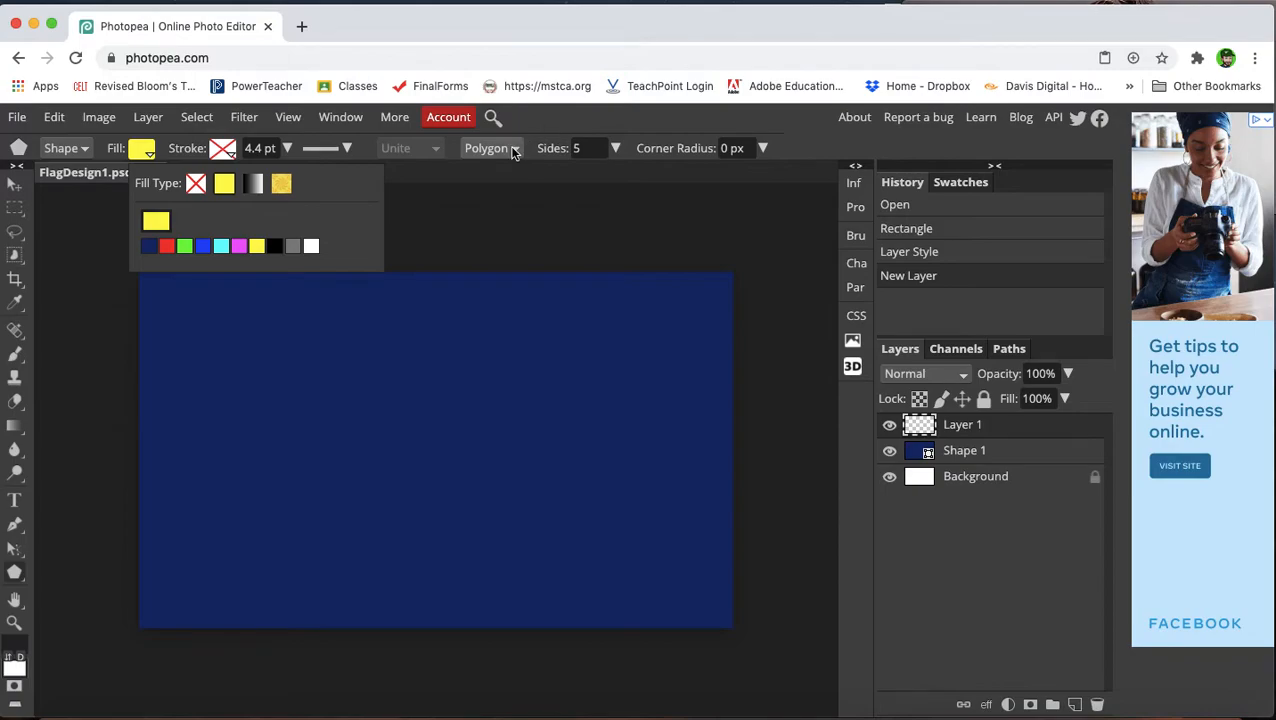
click(510, 149)
click(513, 149)
click(513, 149)
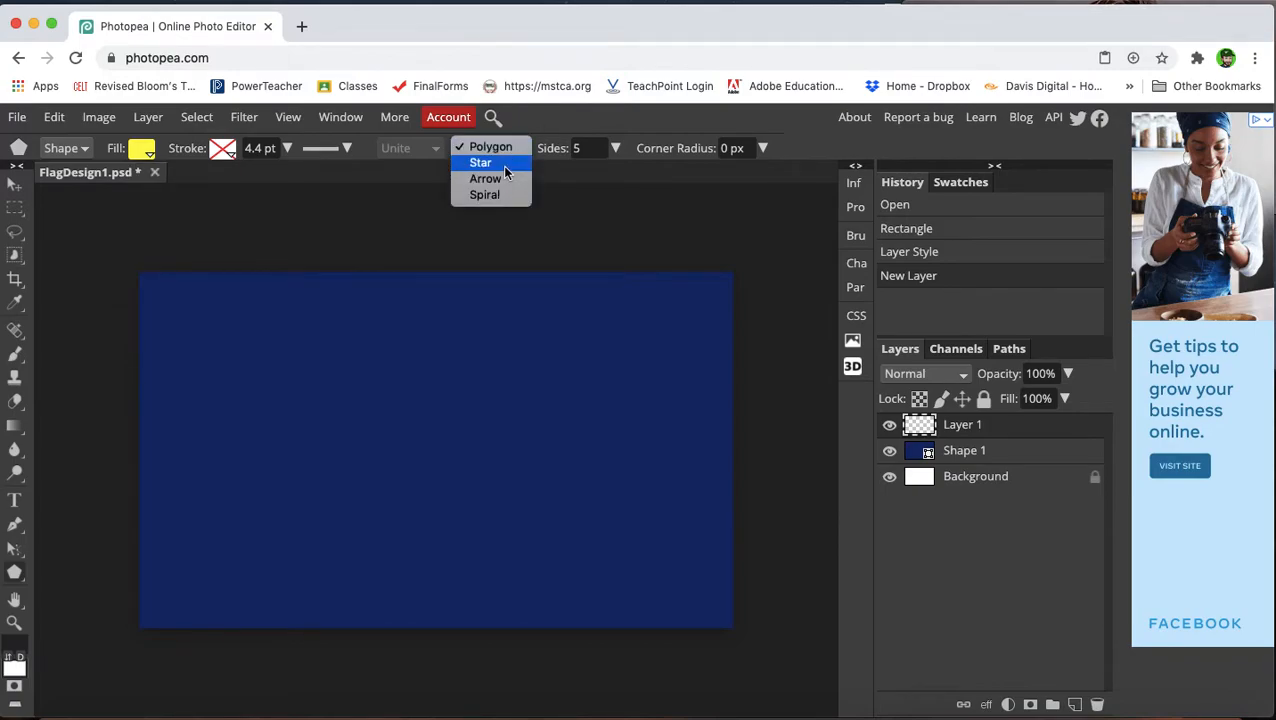
click(505, 170)
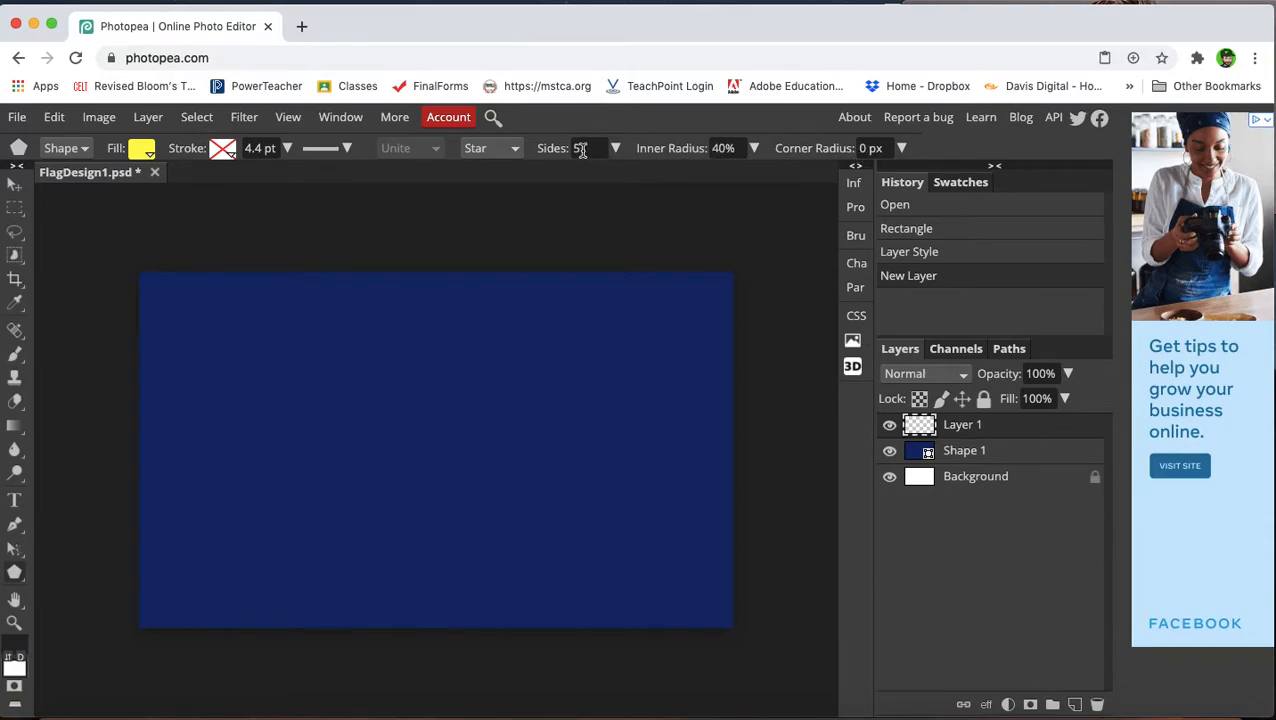
drag(381, 426, 446, 514)
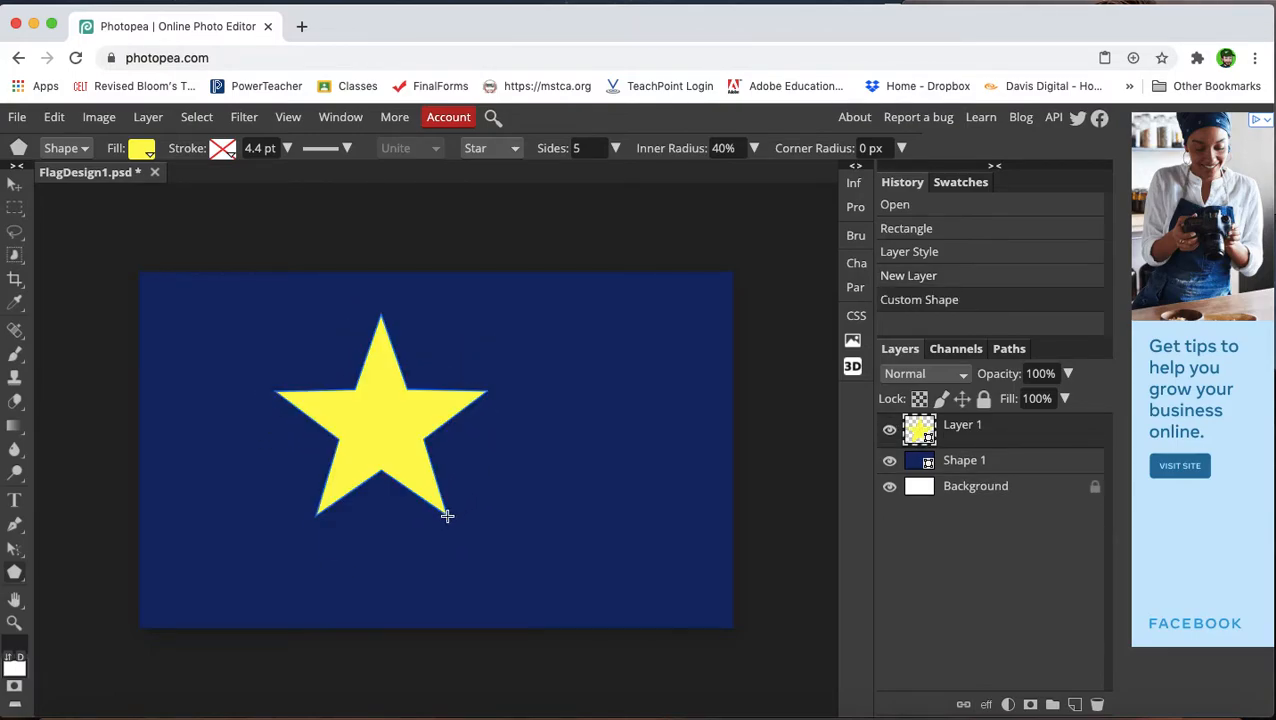
Step: Move the yellow star to the exact centre of the blue flag background
click(16, 186)
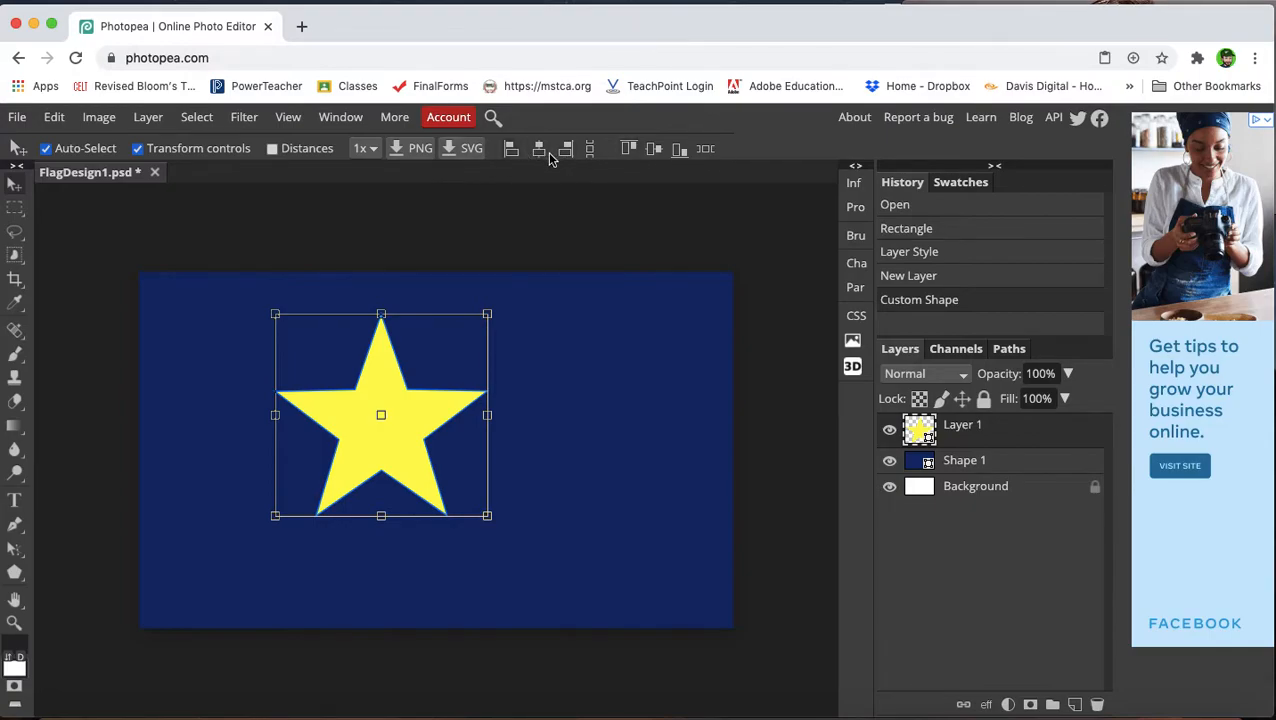
click(540, 153)
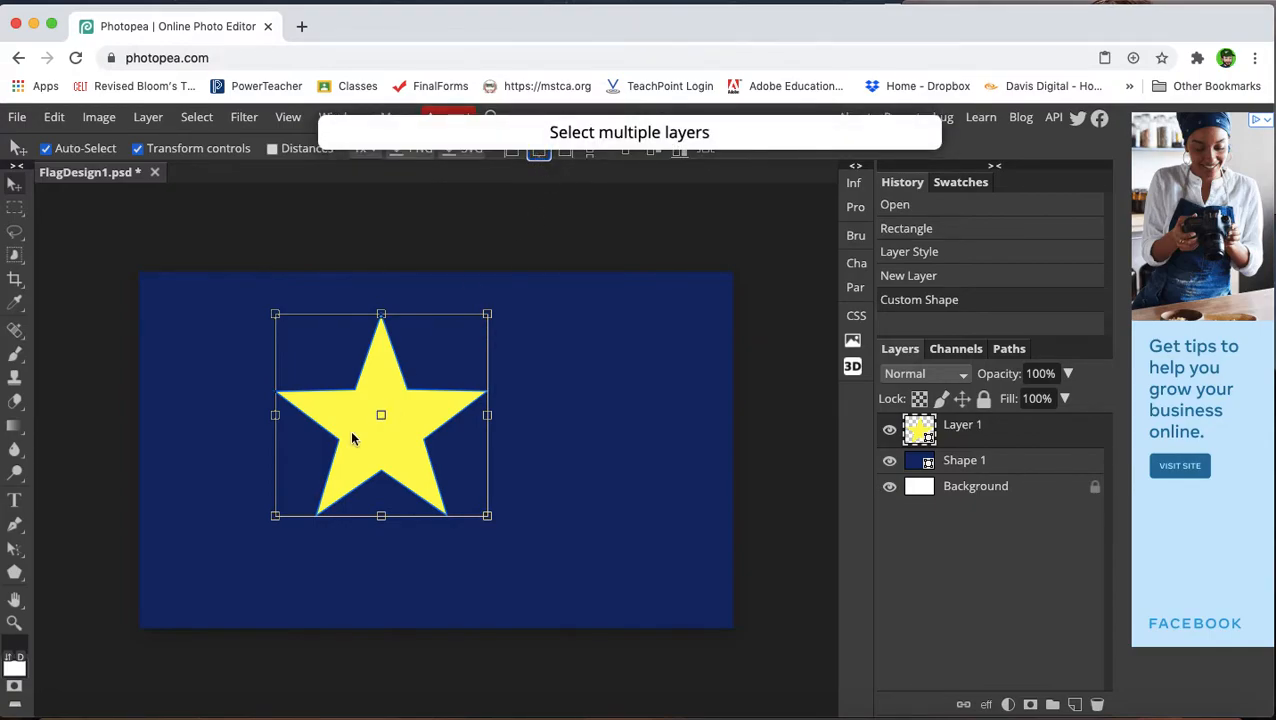
drag(353, 436, 397, 430)
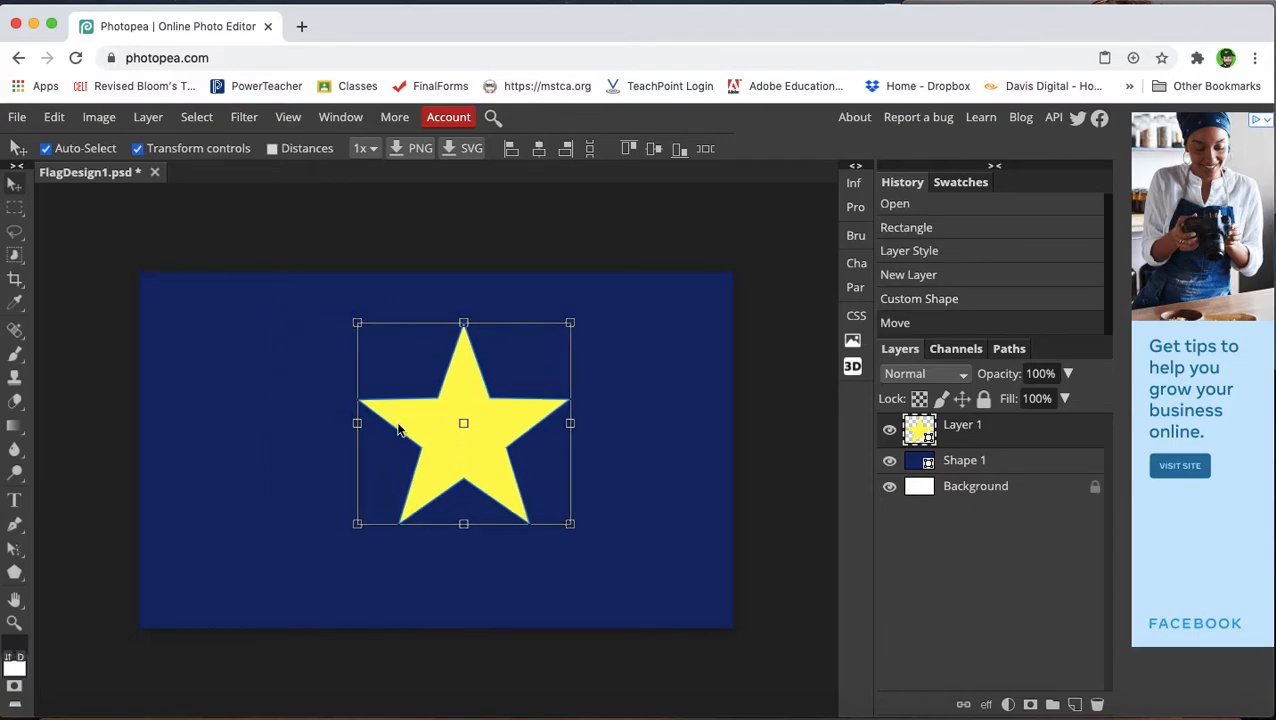
drag(459, 393, 433, 421)
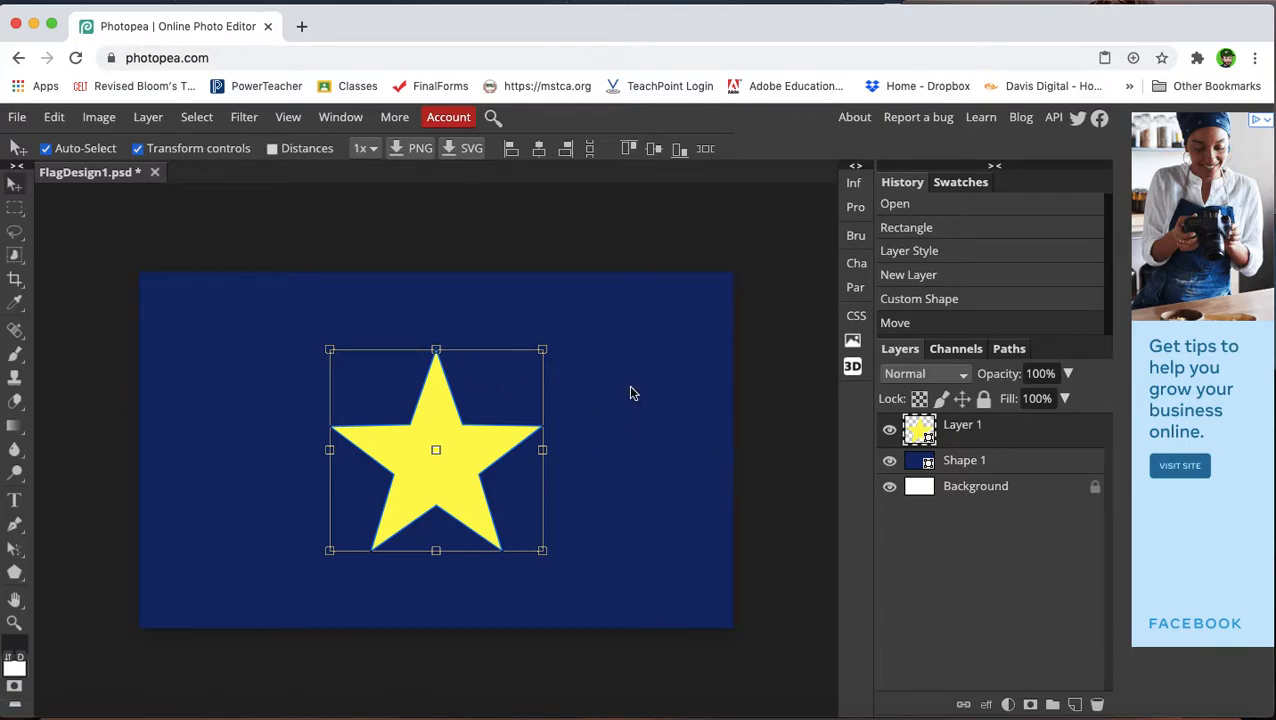
Step: Save the flag design as a PSD file and close the project
click(952, 461)
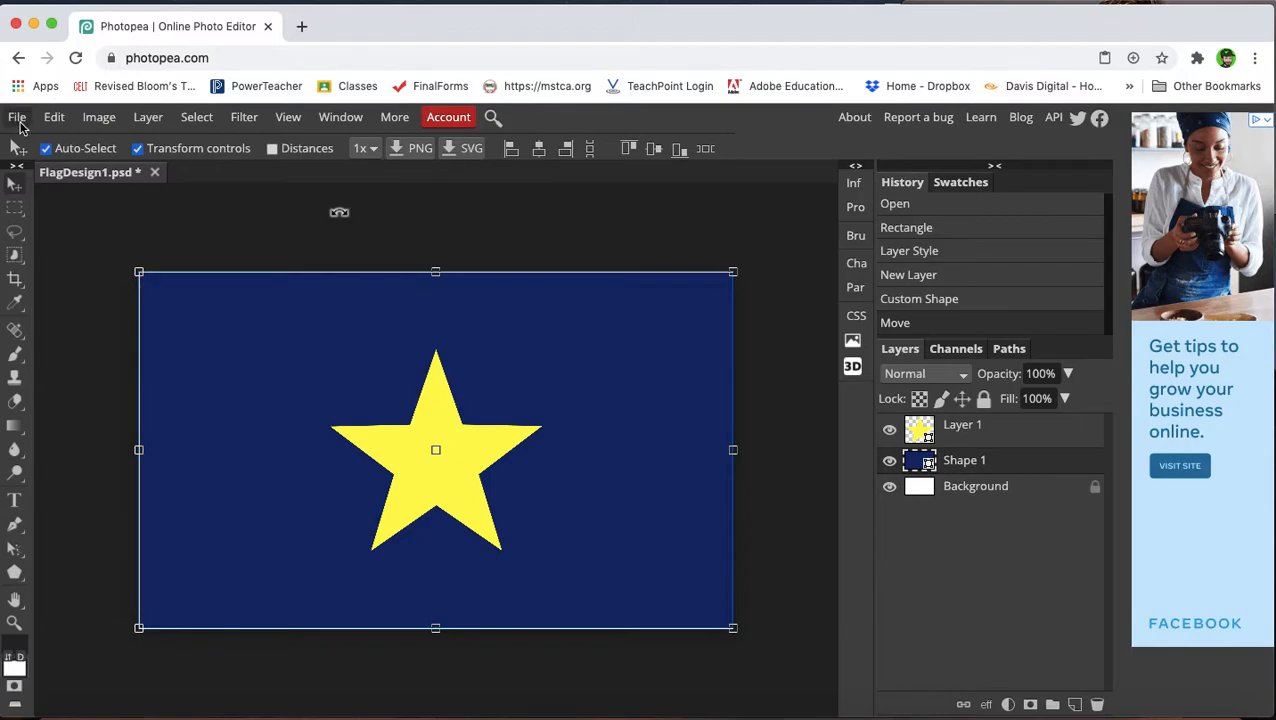
click(18, 120)
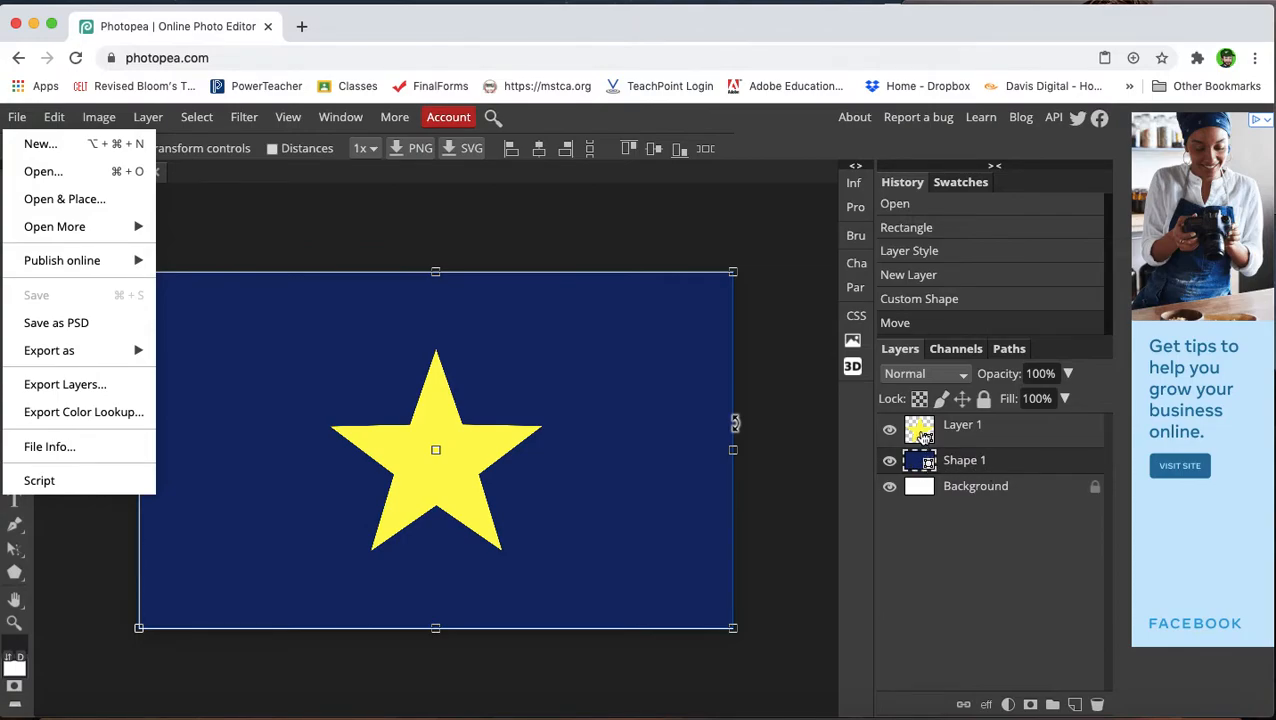
click(70, 334)
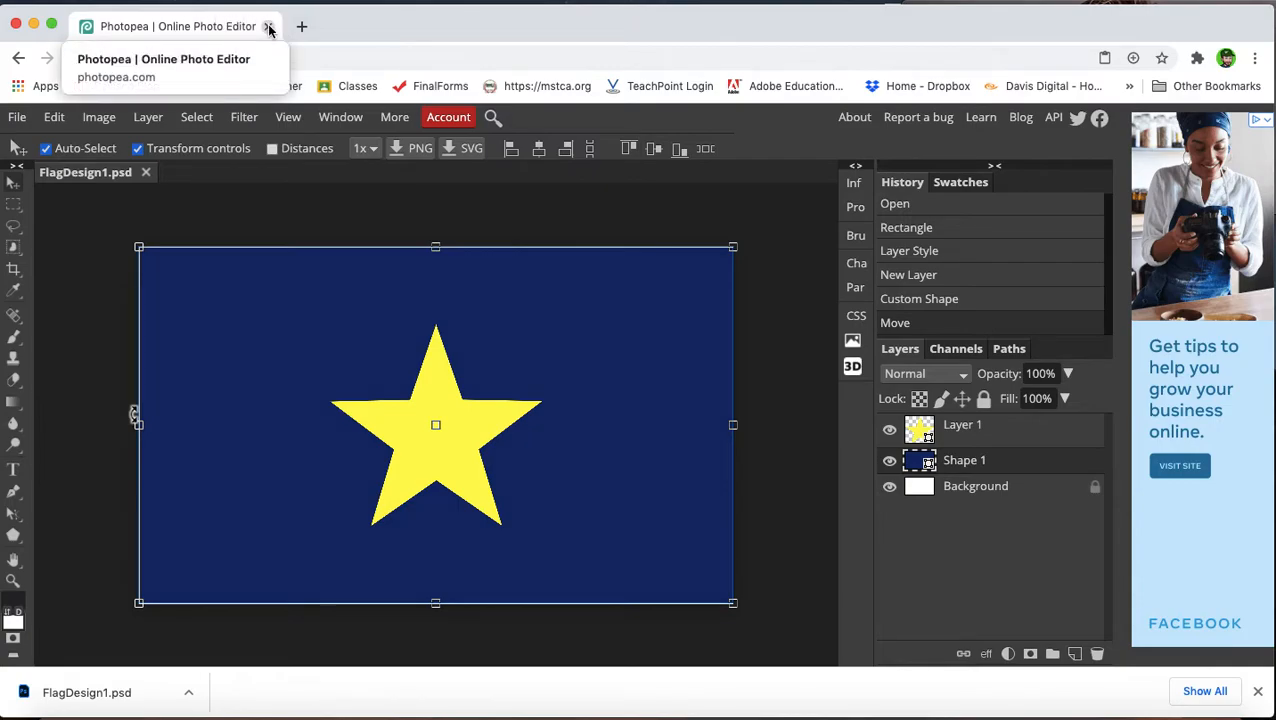
click(146, 174)
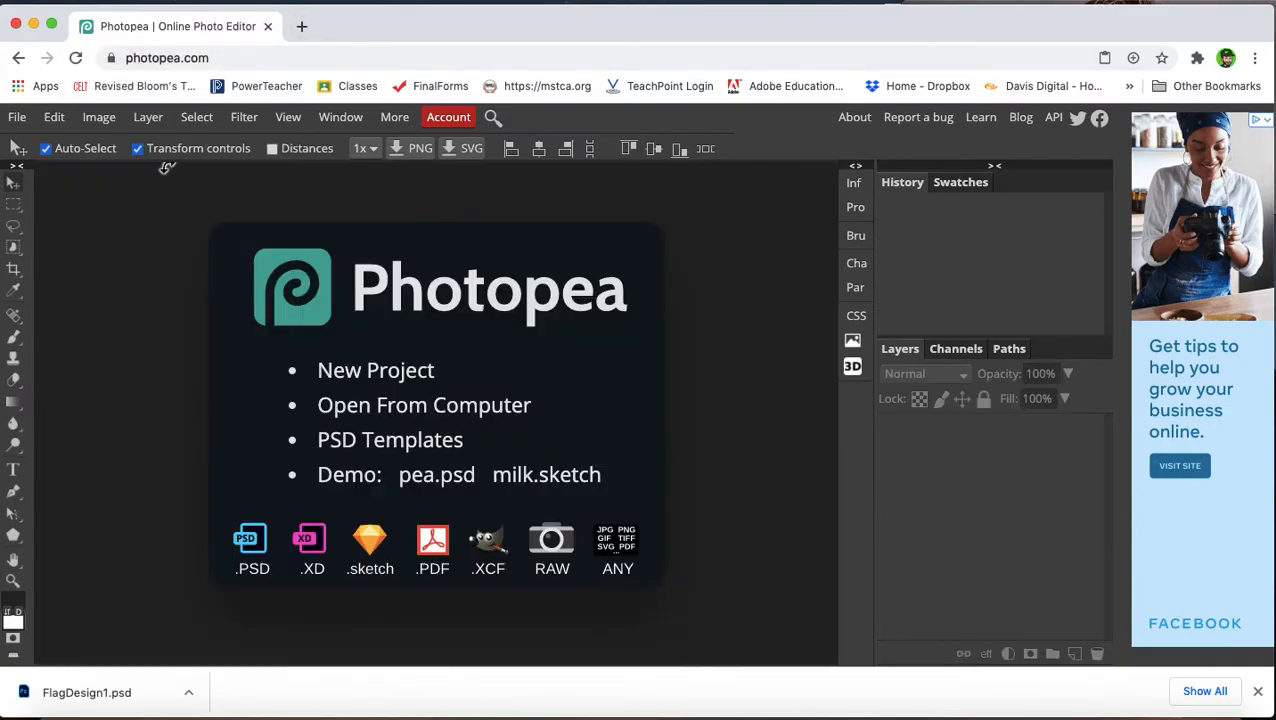
Step: Open the saved FlagDesign1.psd from the Downloads folder
click(19, 119)
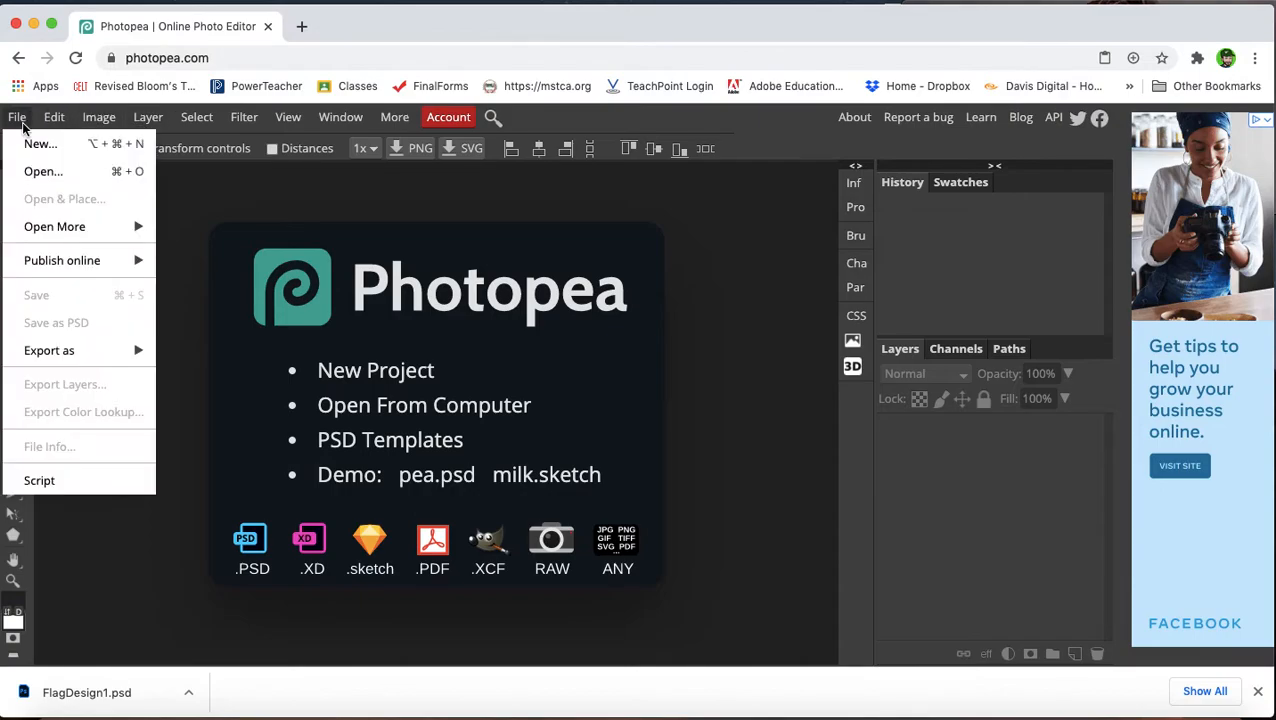
click(63, 182)
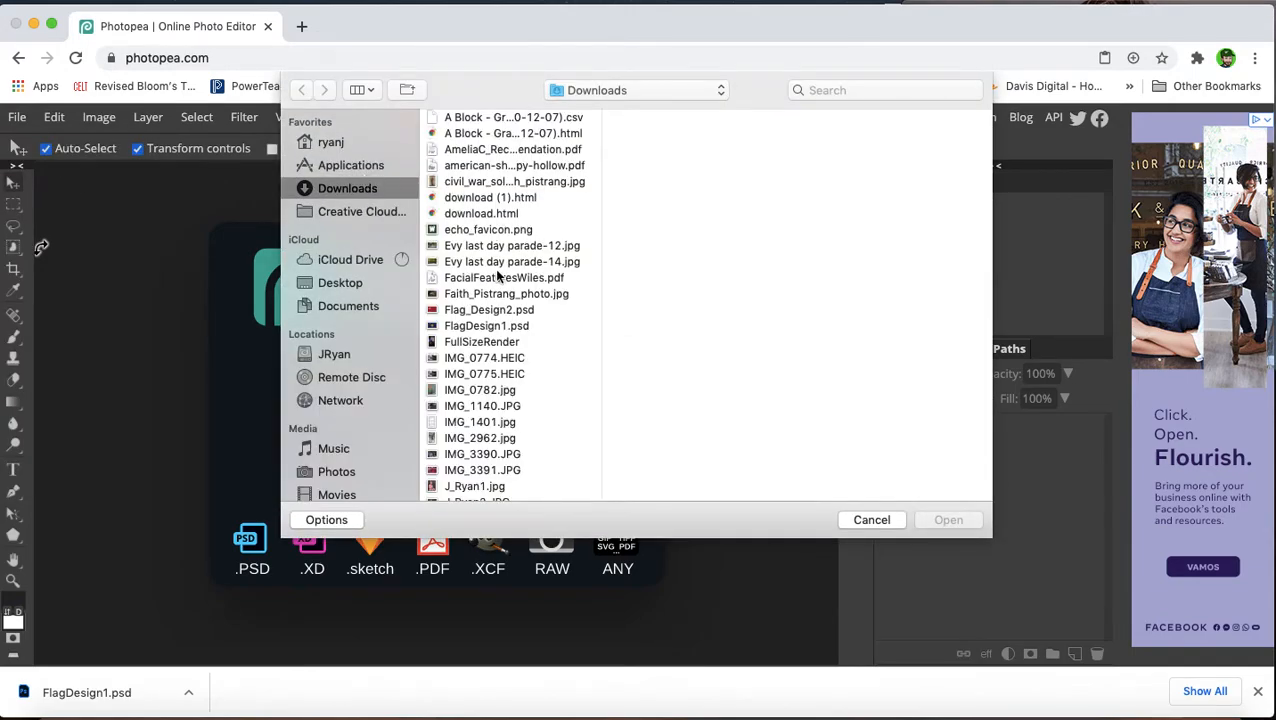
scroll(498, 275, down, 3)
click(497, 266)
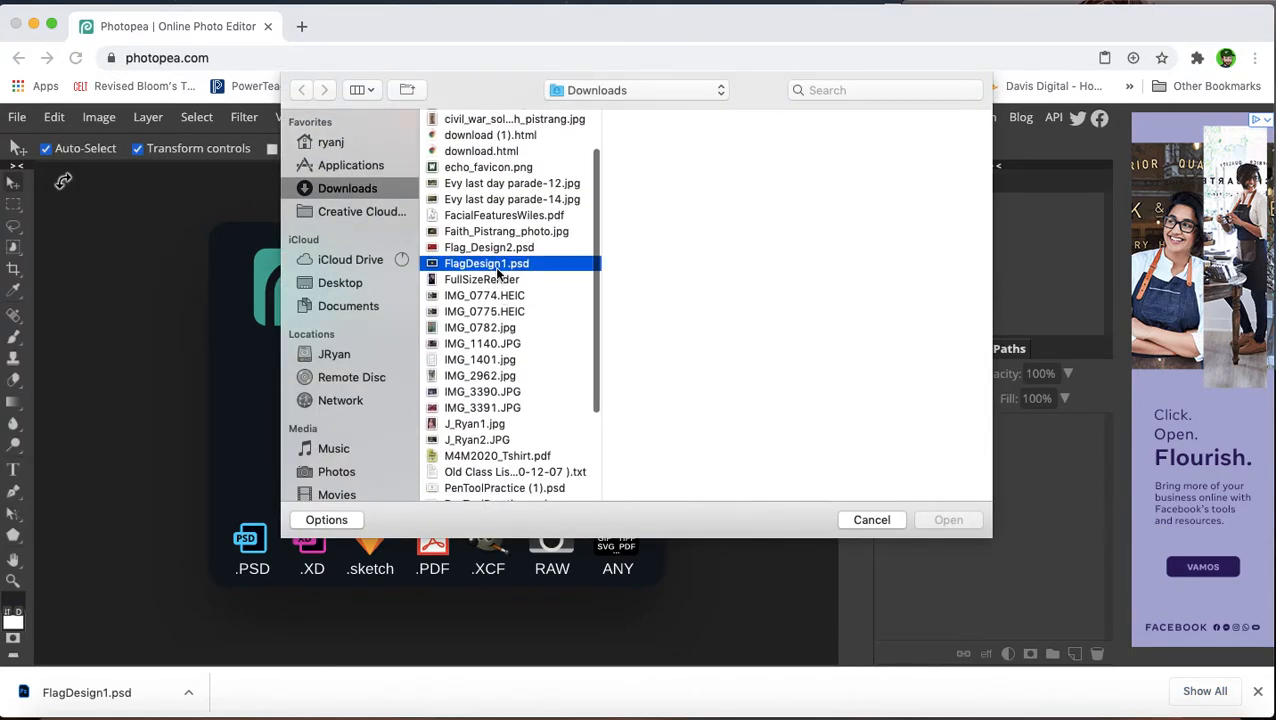
click(933, 522)
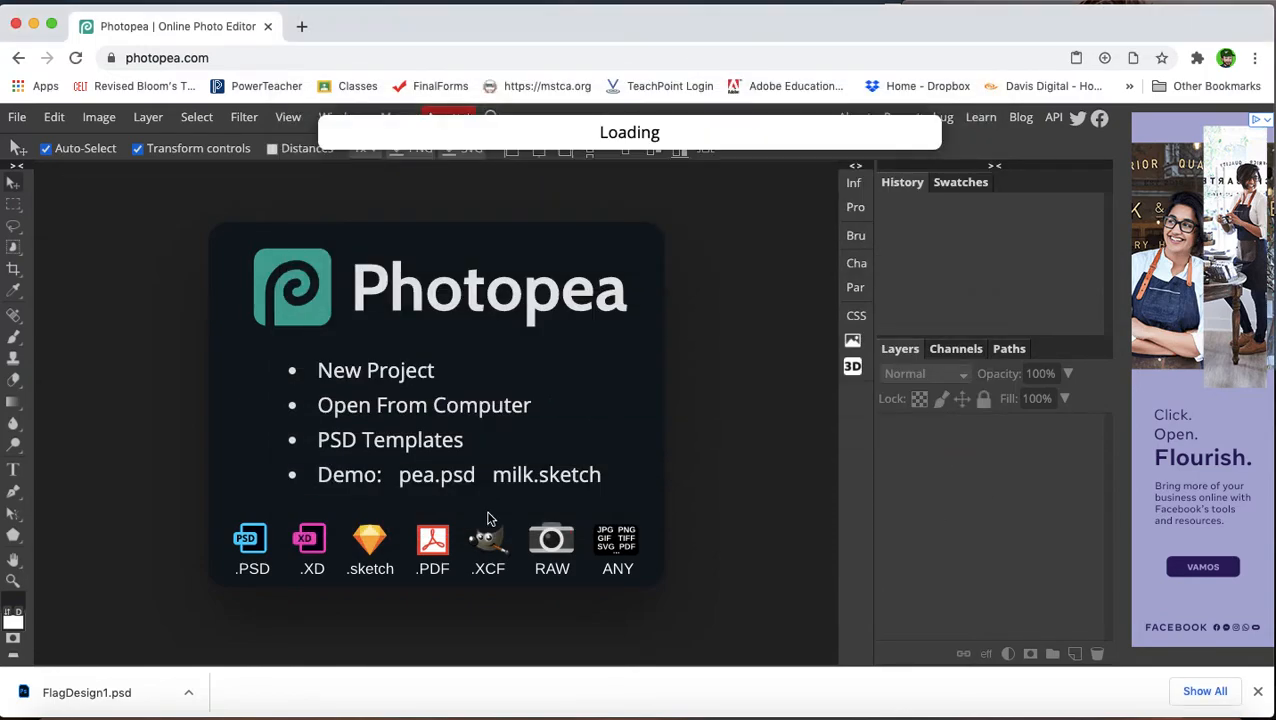
Step: Select the star on Layer 1 and move it horizontally into the left half of the blue flag
click(955, 440)
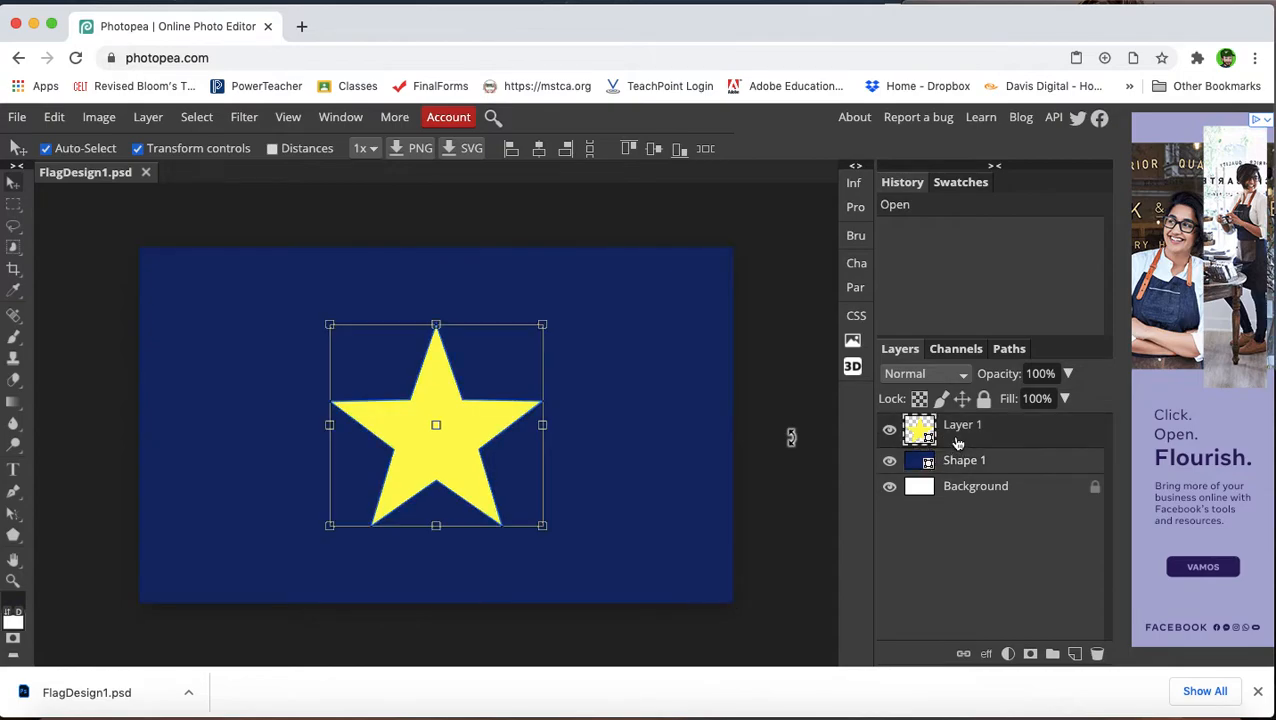
click(950, 466)
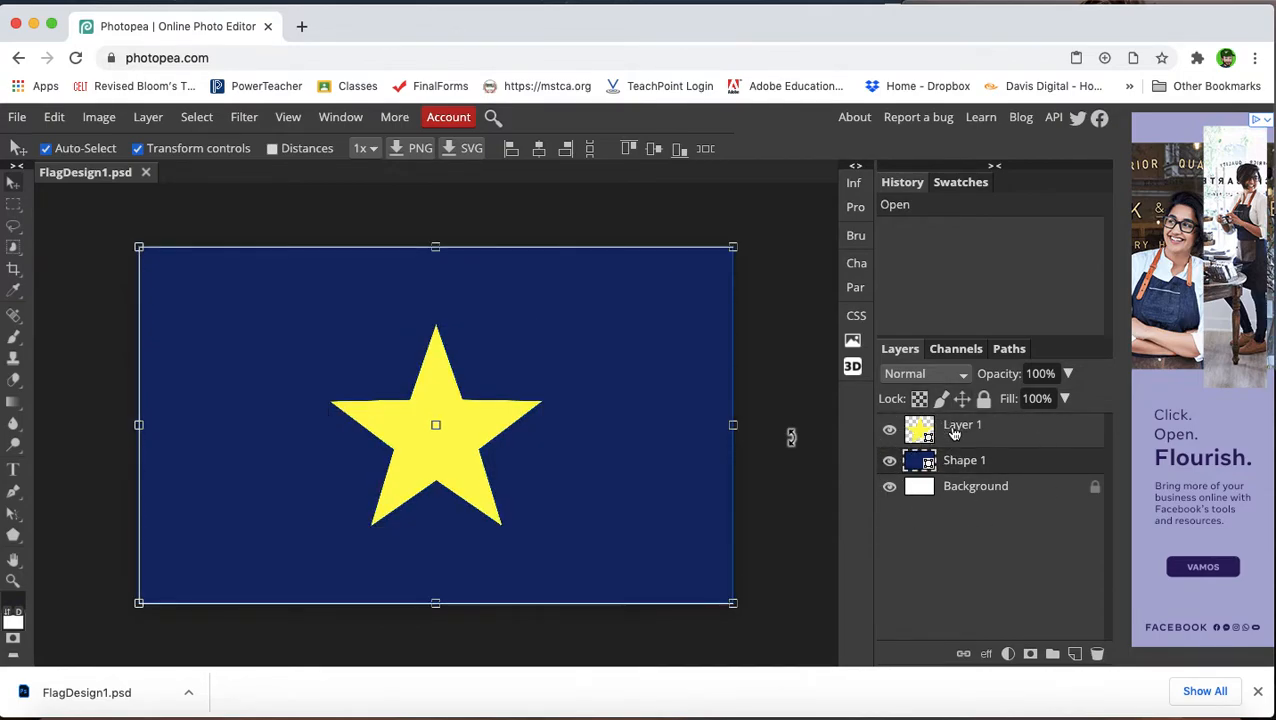
click(954, 440)
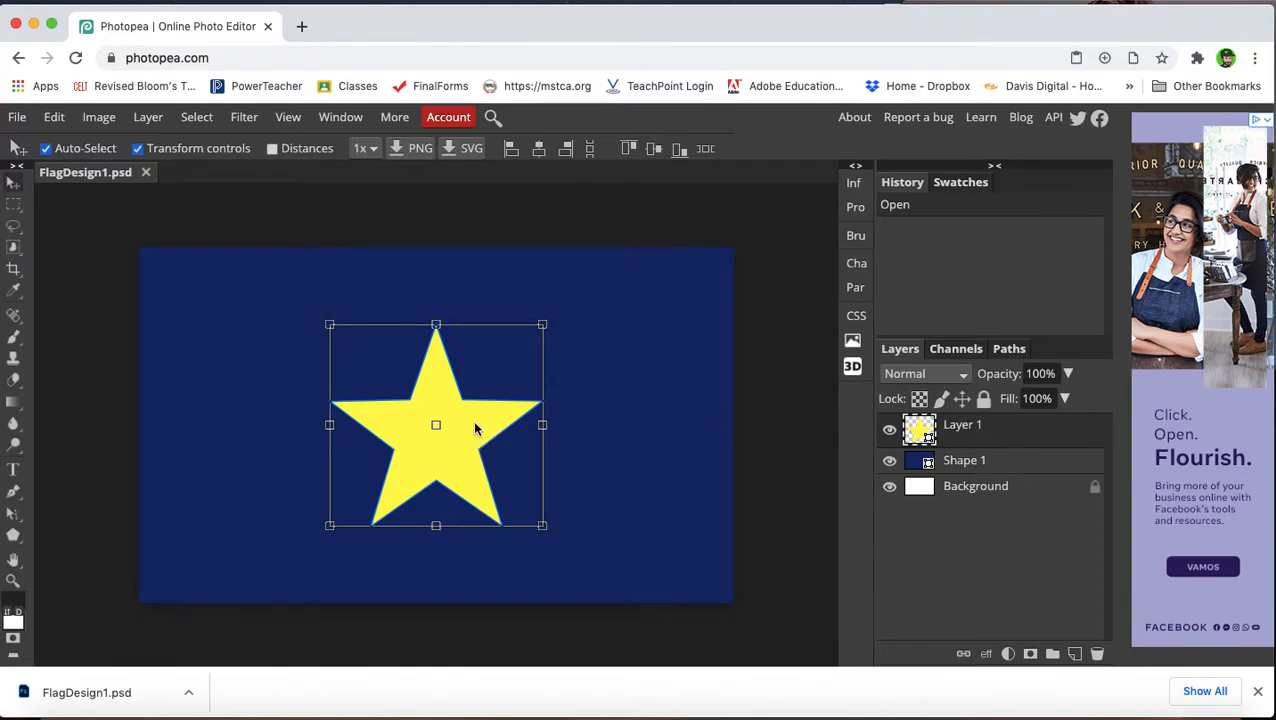
drag(475, 428, 365, 430)
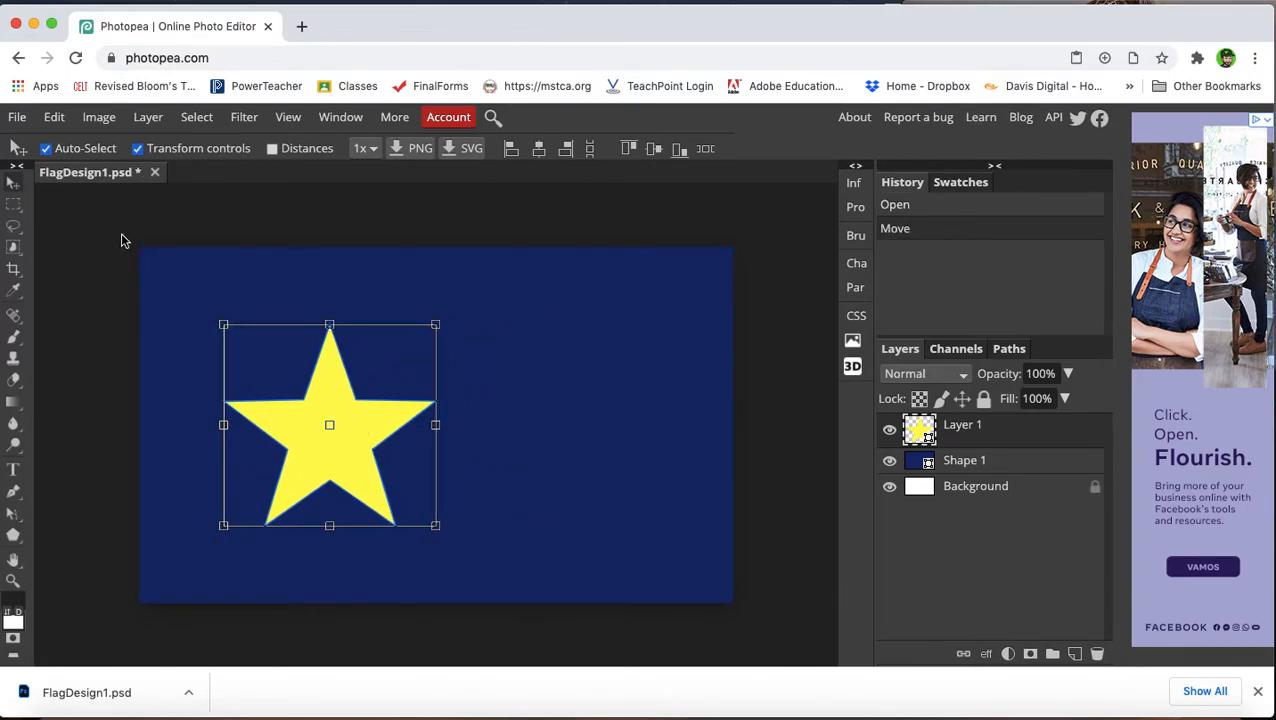
Step: Duplicate the star layer and move the copy into the right half of the flag, beside the original star
click(152, 118)
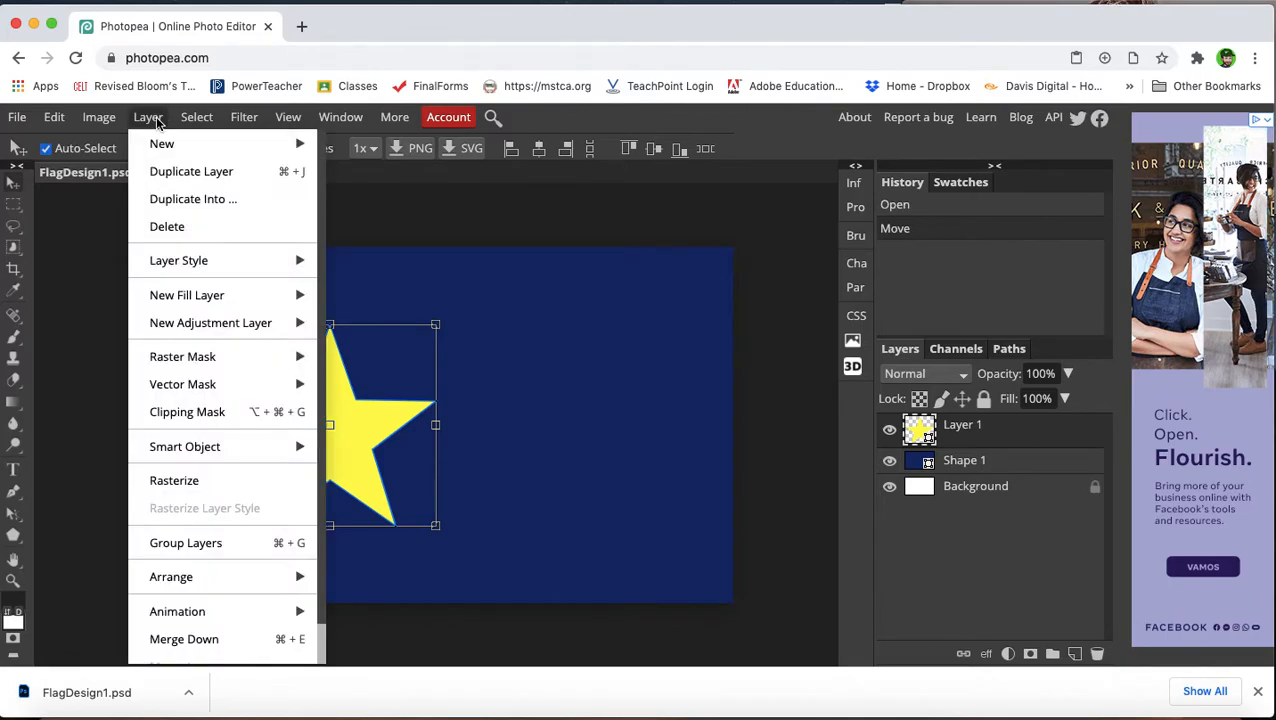
click(172, 183)
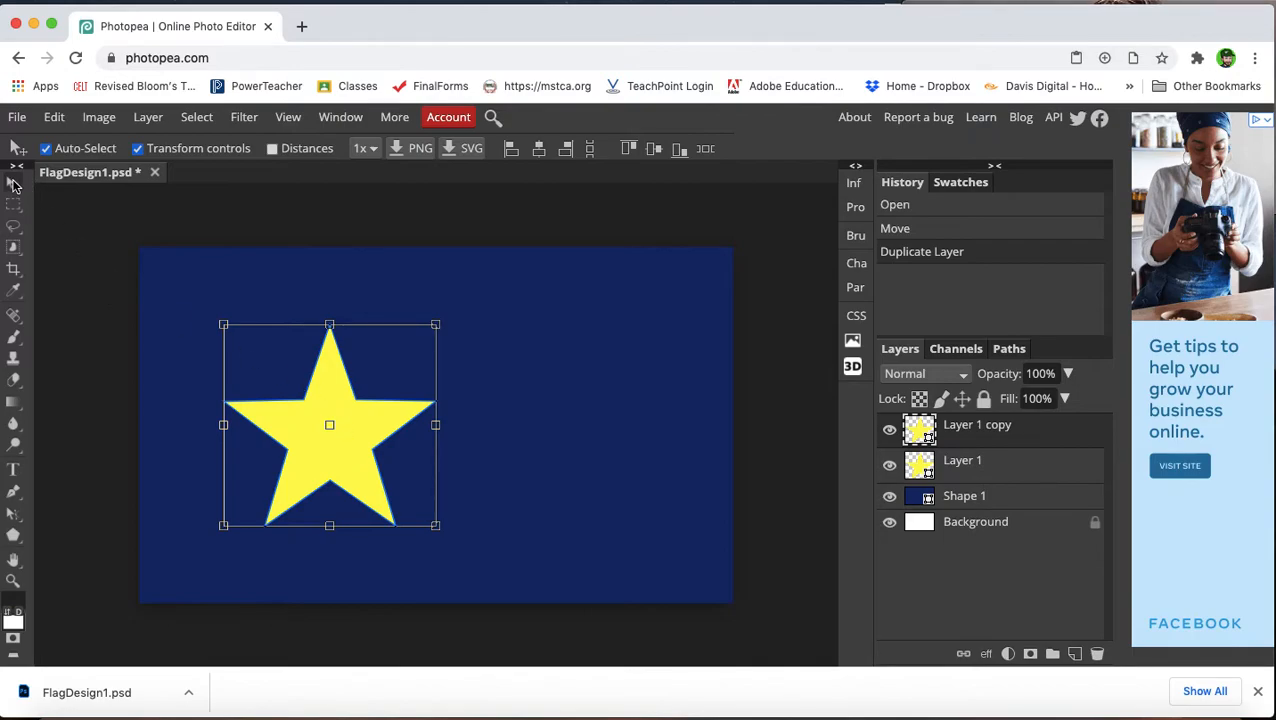
drag(365, 436, 611, 415)
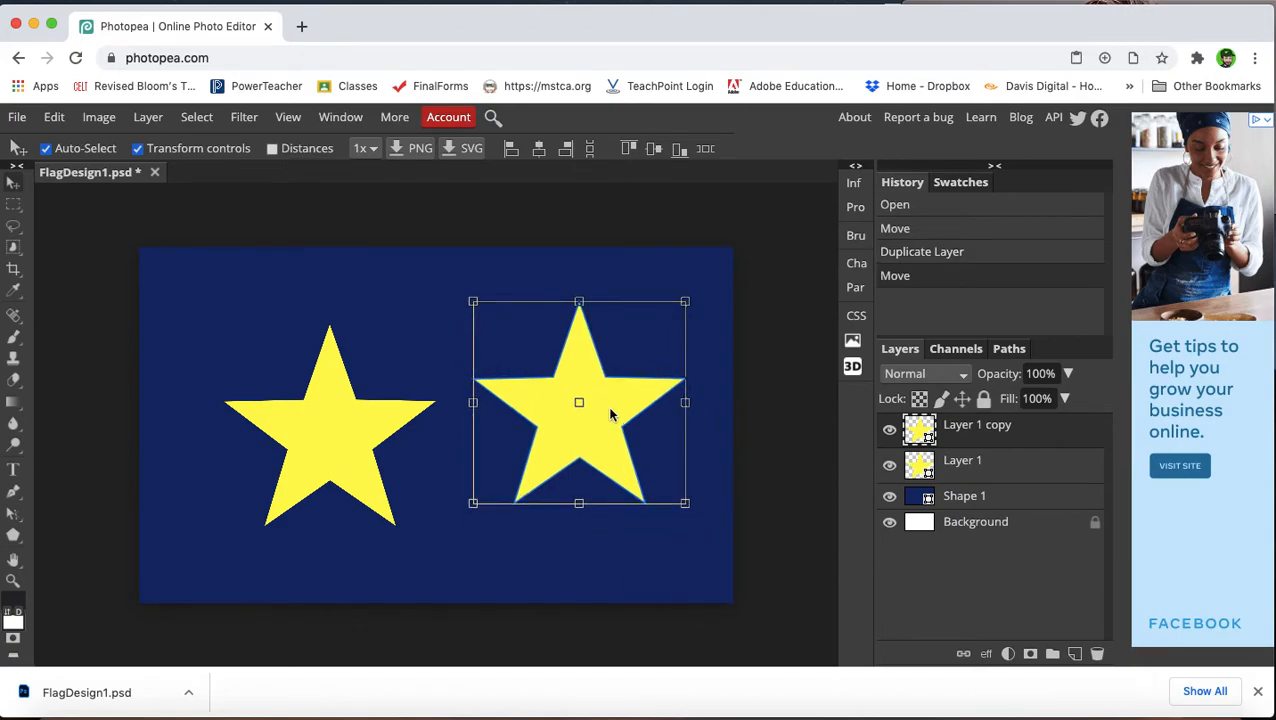
Step: Select both star layers, align them by their vertical centres, and move the pair to the centre of the flag
shift+click(968, 465)
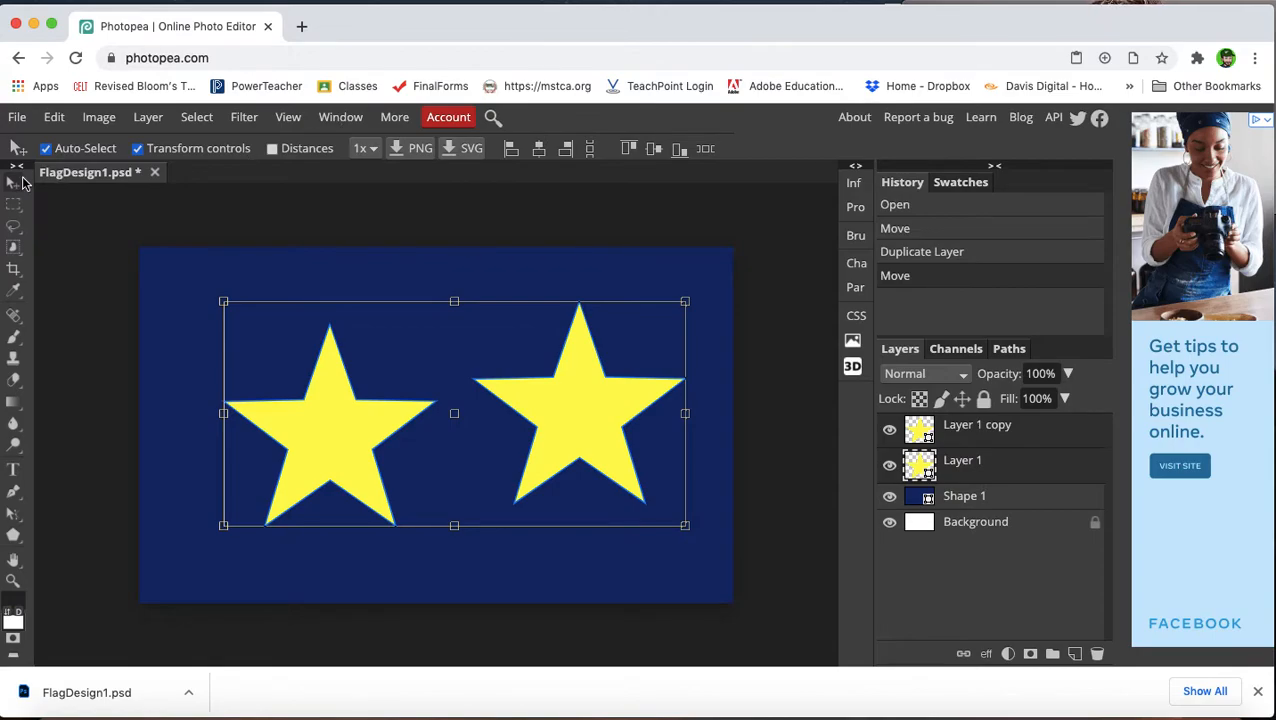
click(653, 150)
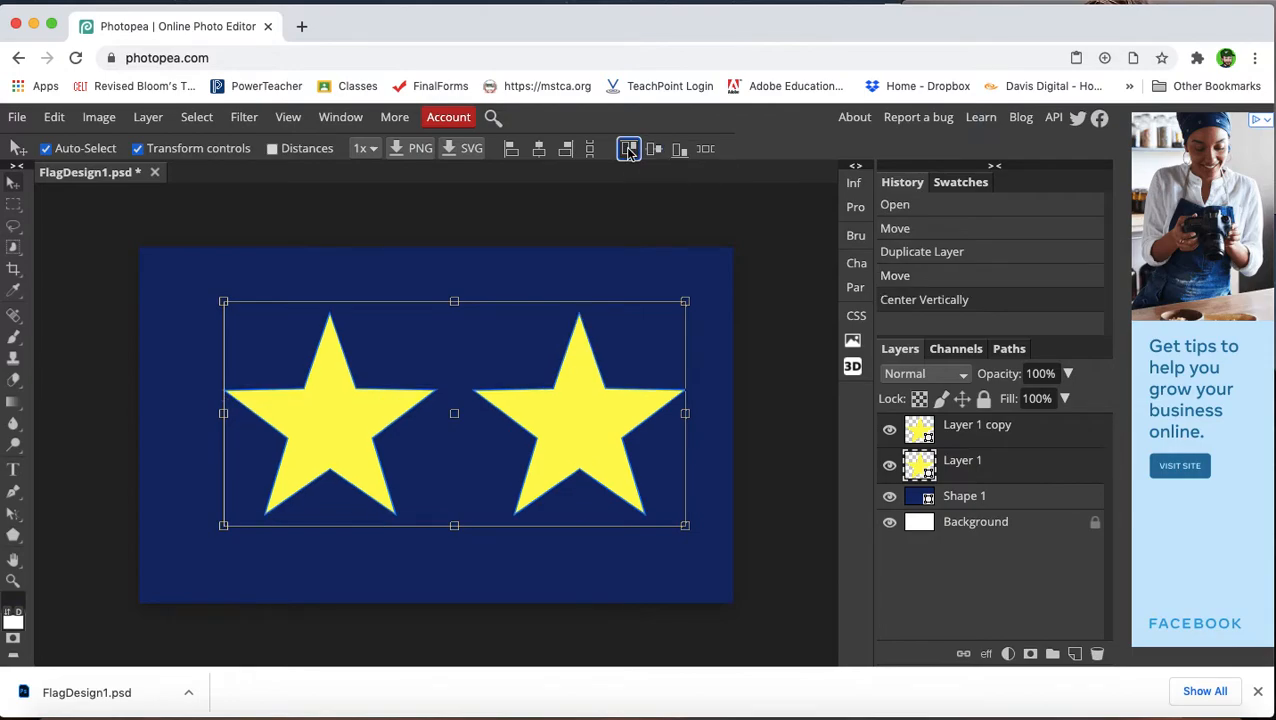
click(628, 148)
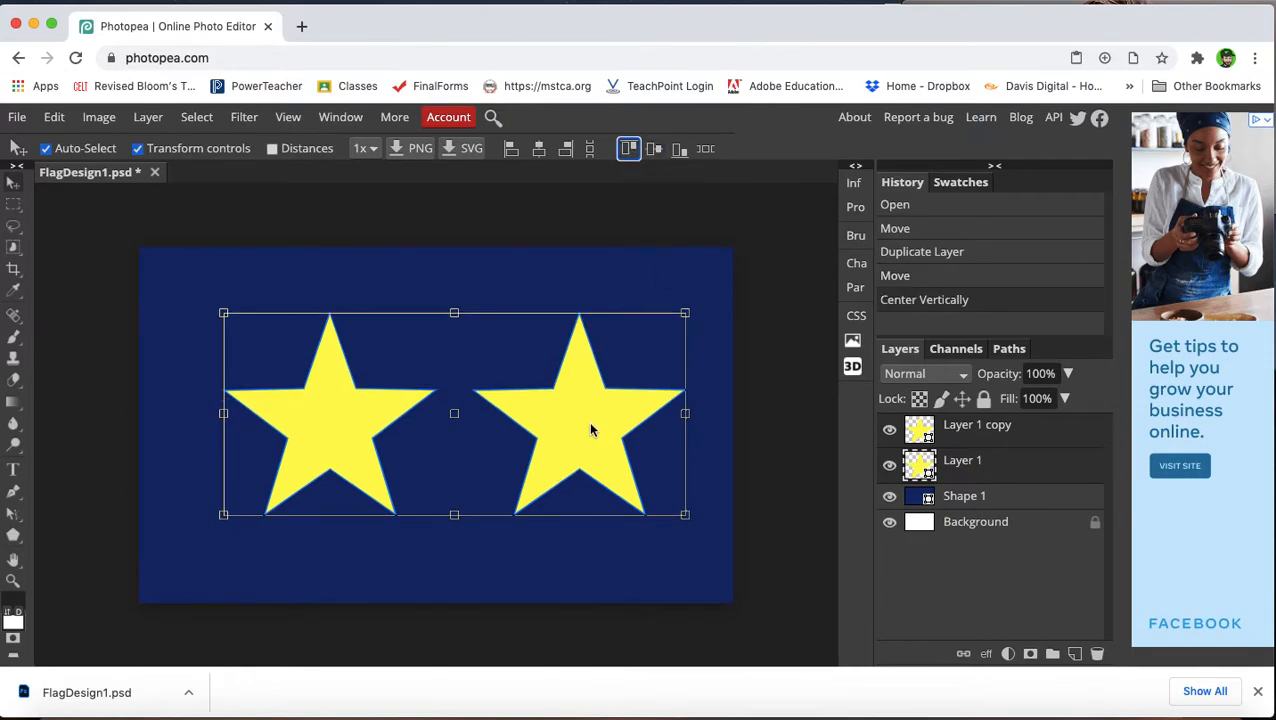
mouse_move(575, 430)
mouse_down()
mouse_move(555, 430)
mouse_move(565, 446)
mouse_move(562, 432)
mouse_up()
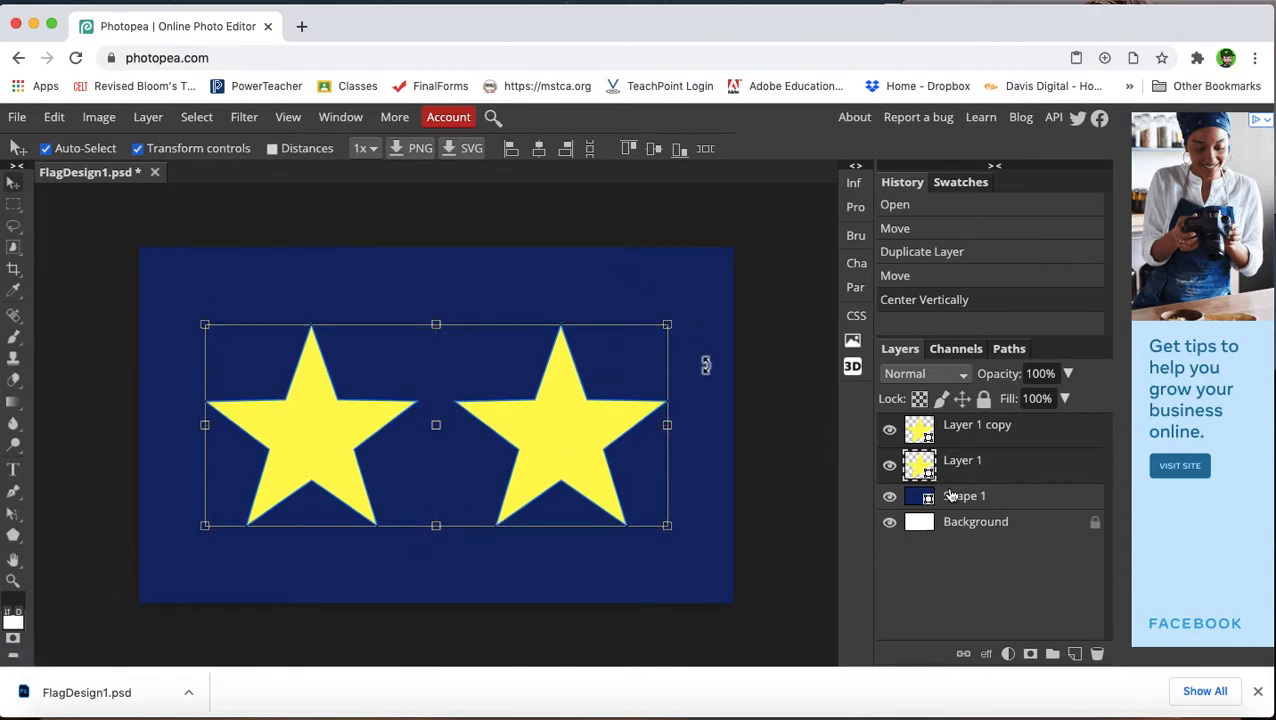
Step: Select the Shape 1 background layer and save the two-star flag as a PSD file
click(950, 496)
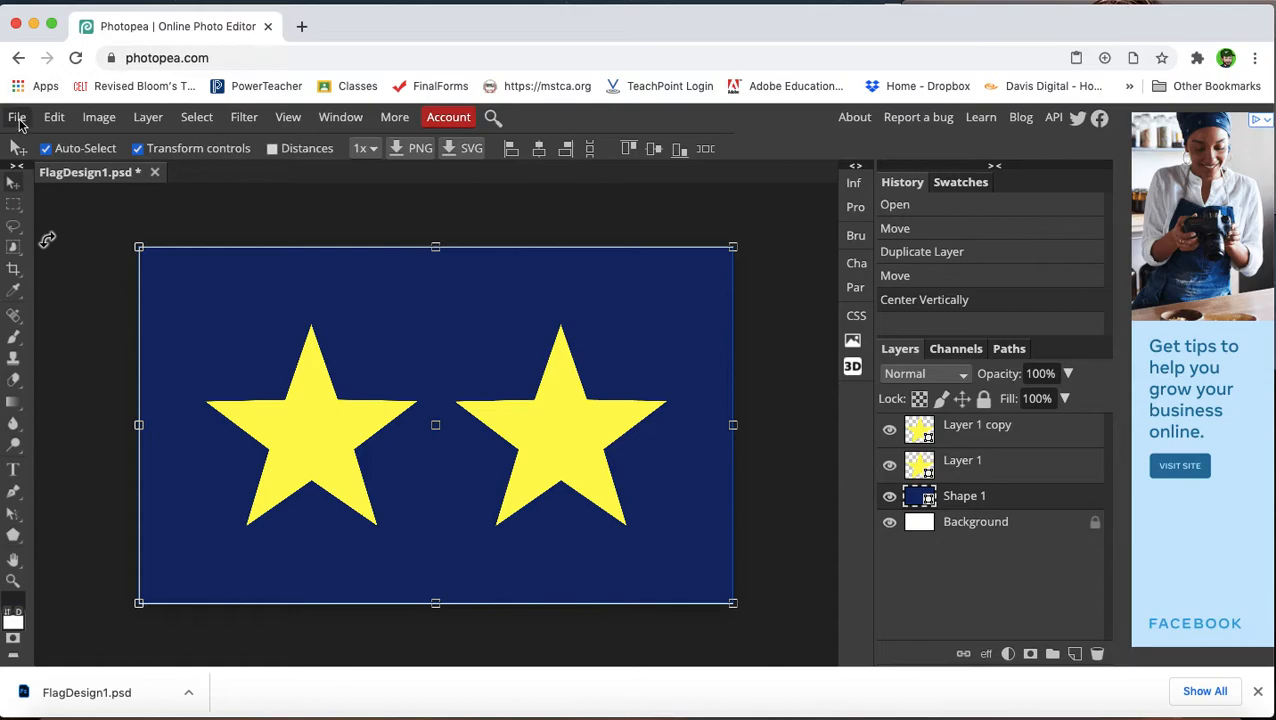
click(18, 119)
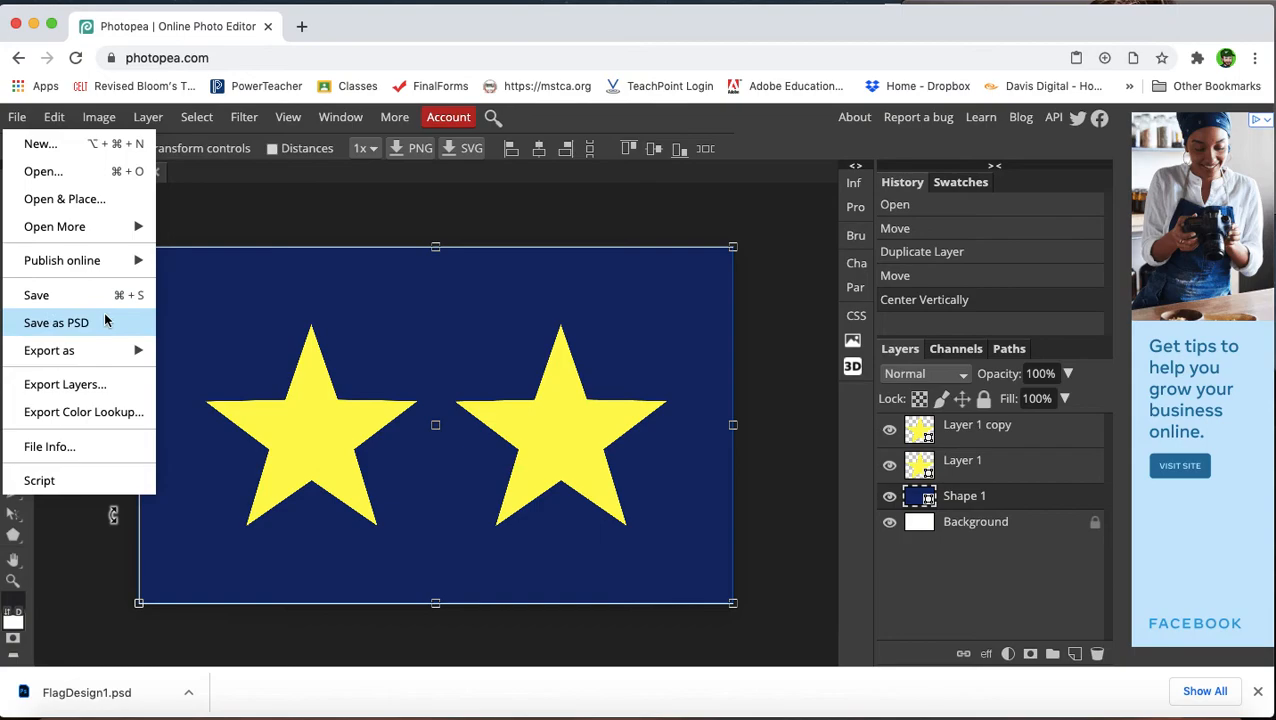
click(52, 325)
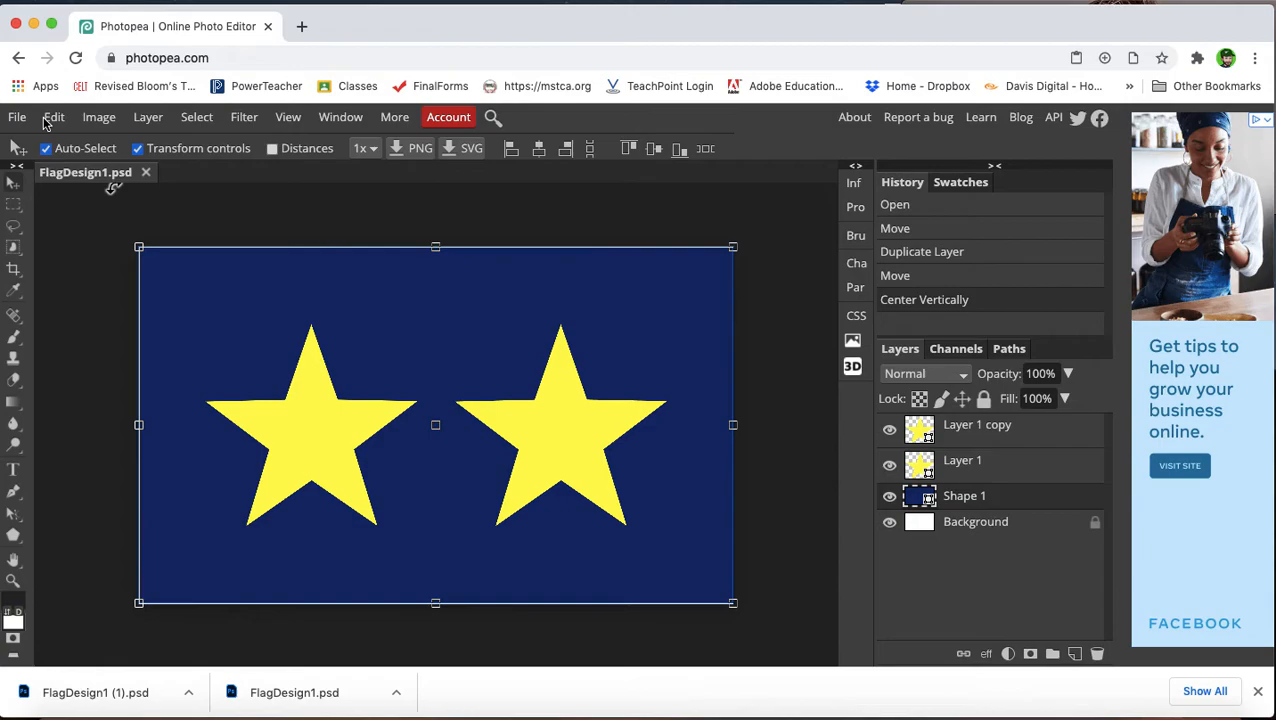
Step: Export the flag as a PNG image at 2000 x 1200 px with 100% quality
click(18, 118)
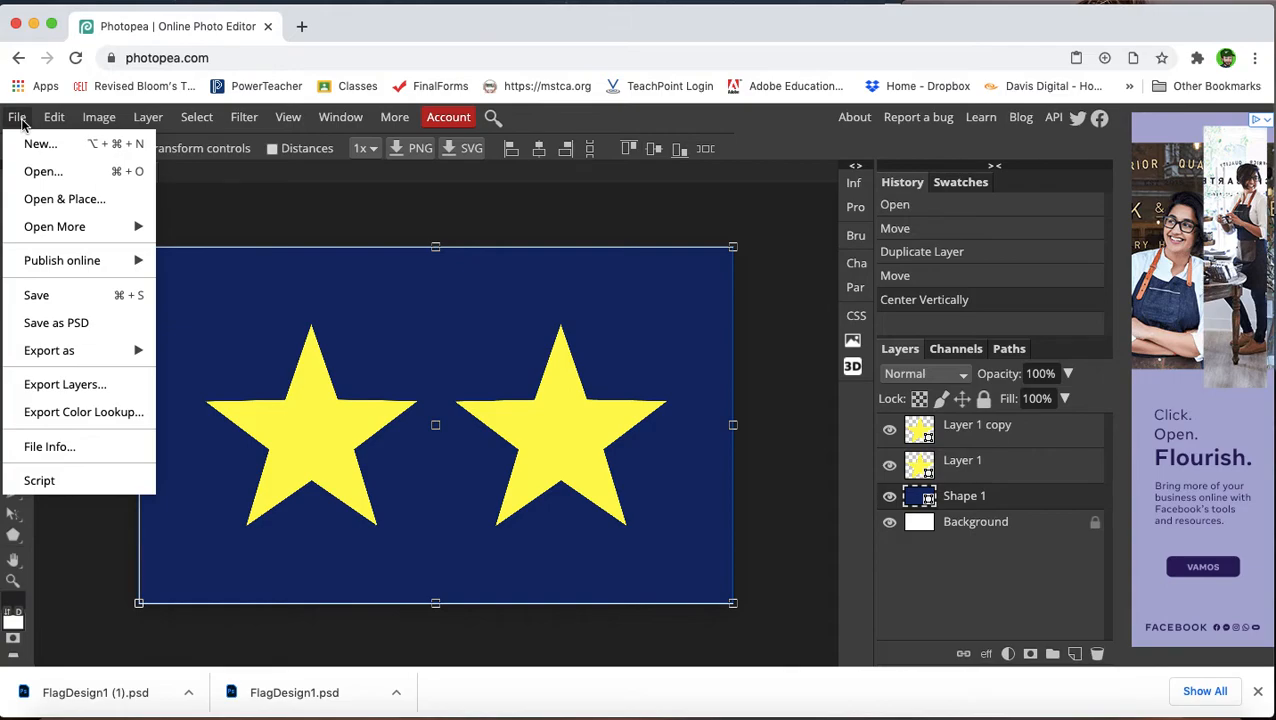
mouse_move(84, 351)
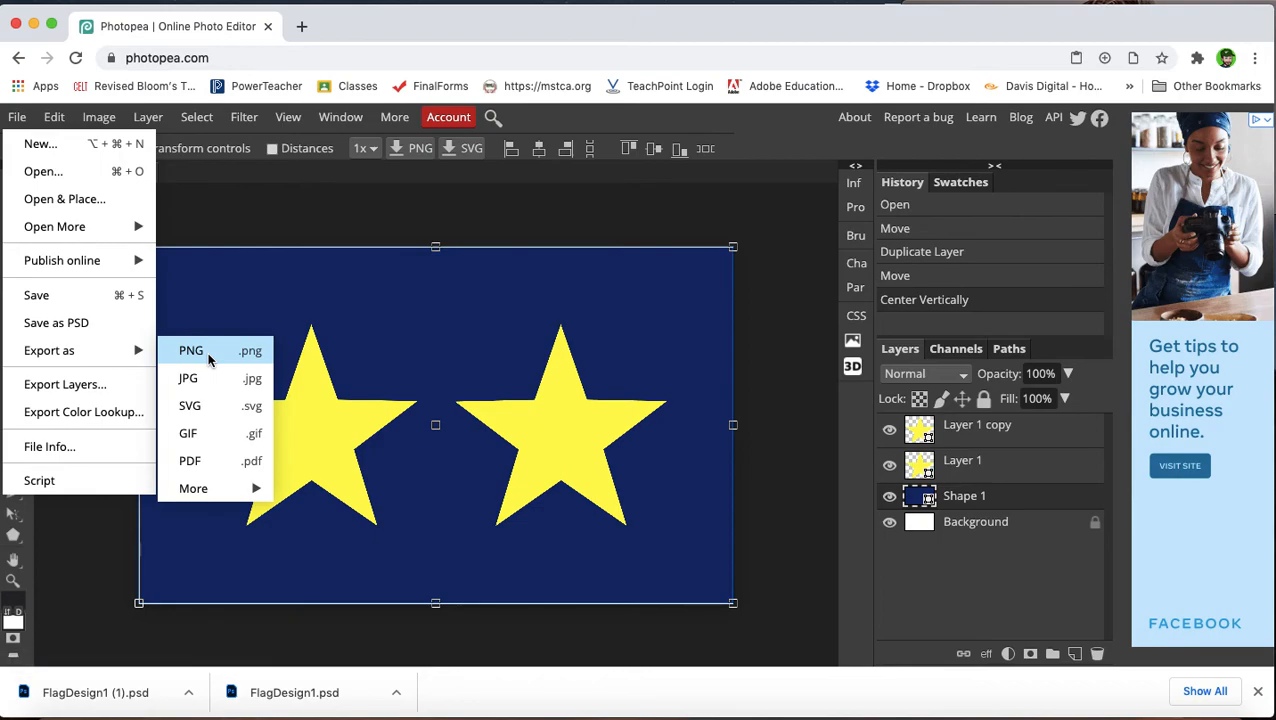
click(209, 356)
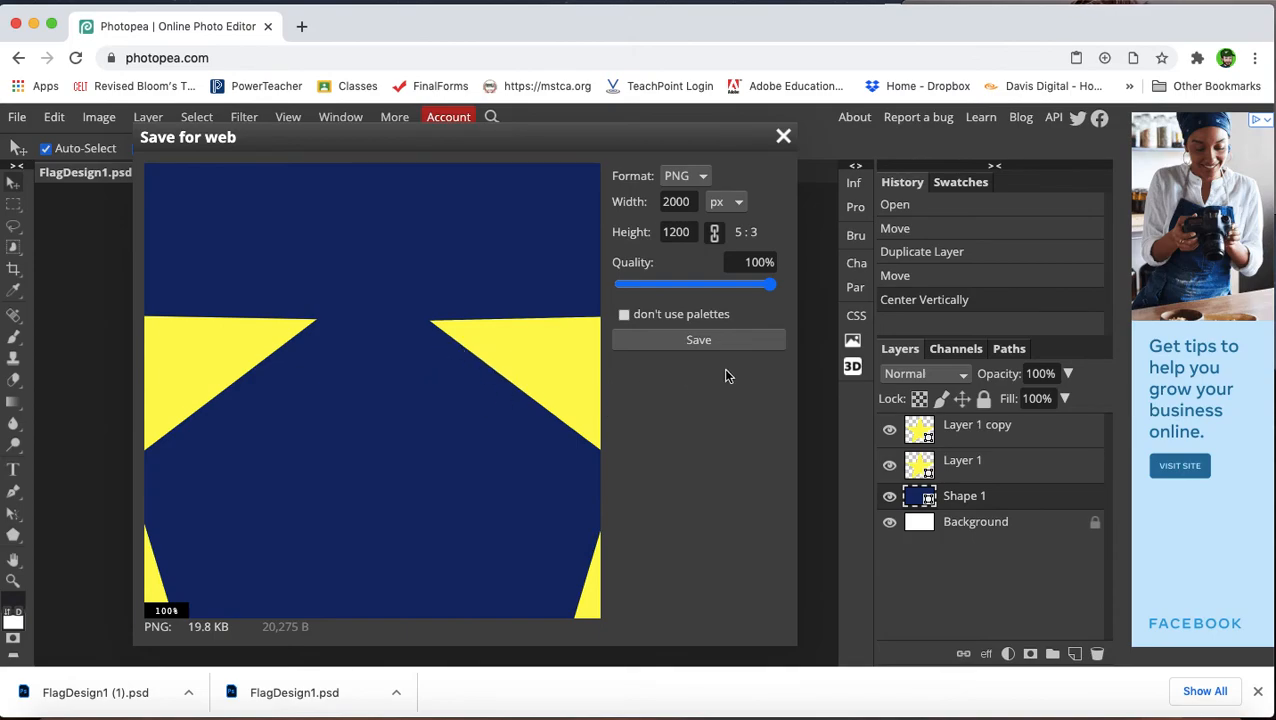
click(678, 343)
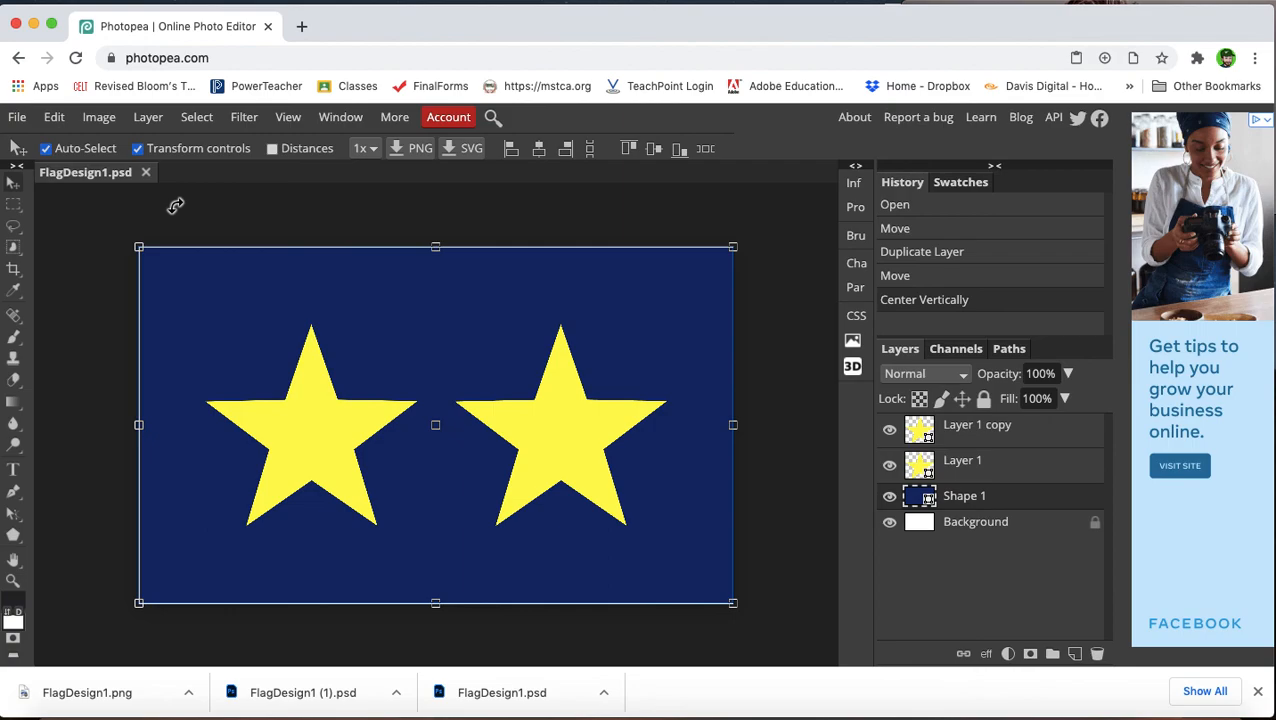
key(super+shift+5)
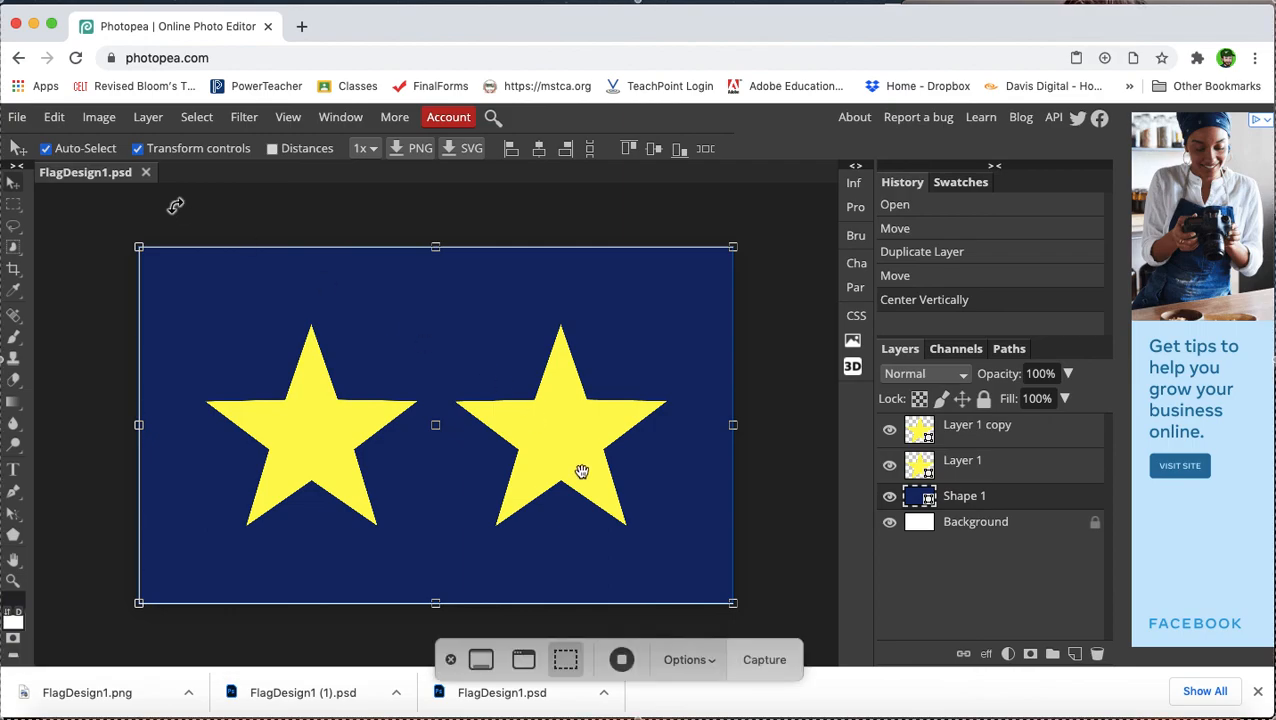